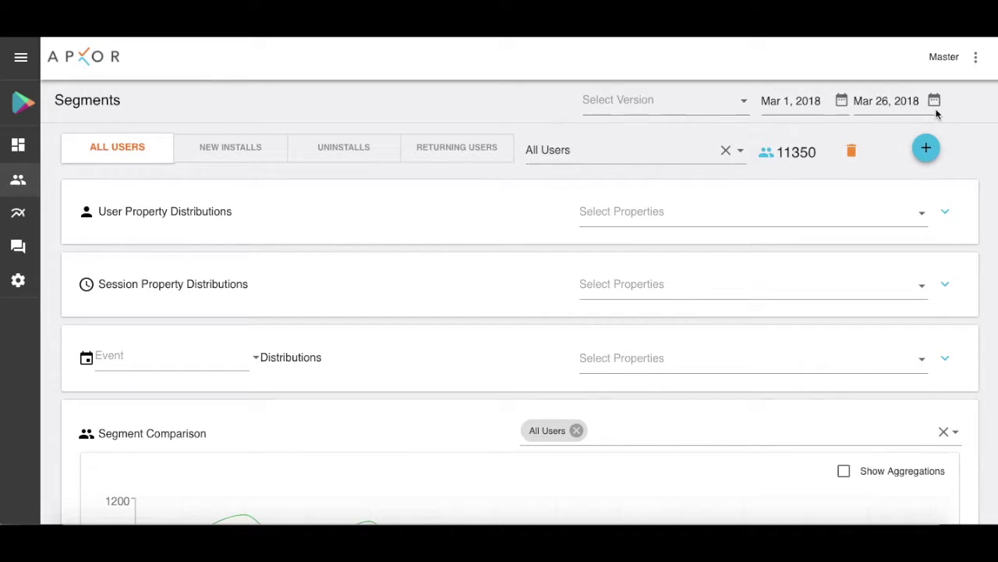
- View the segment data for new installs, uninstalls and returning users, and return to all users
{"action": "left_click", "coordinate": [235, 150]}
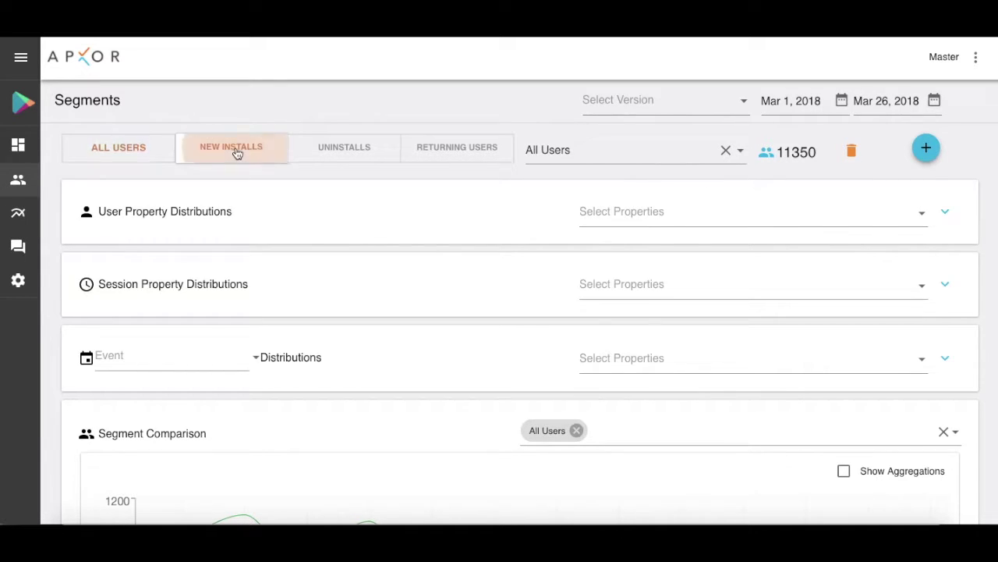
{"action": "left_click", "coordinate": [337, 153]}
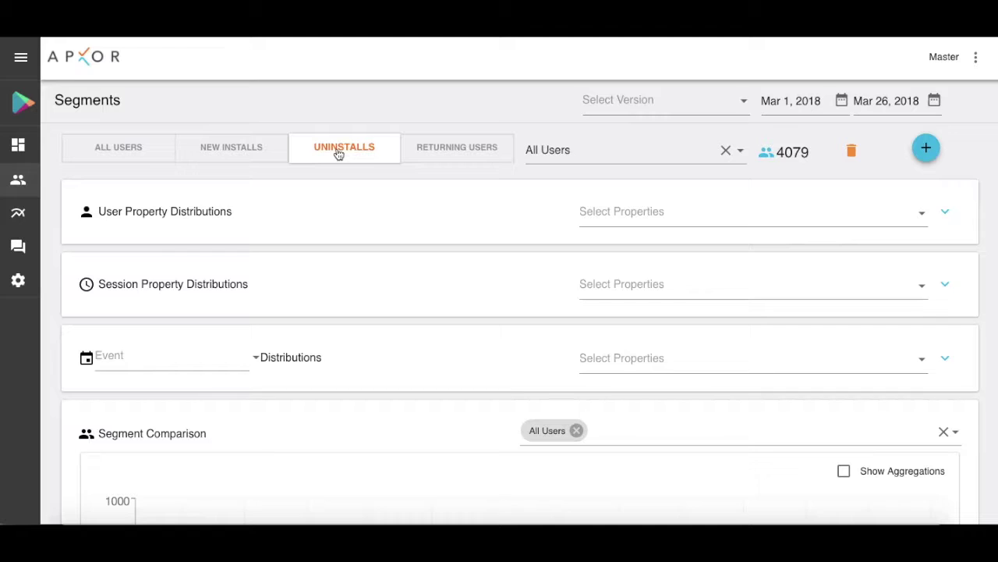
{"action": "left_click", "coordinate": [443, 152]}
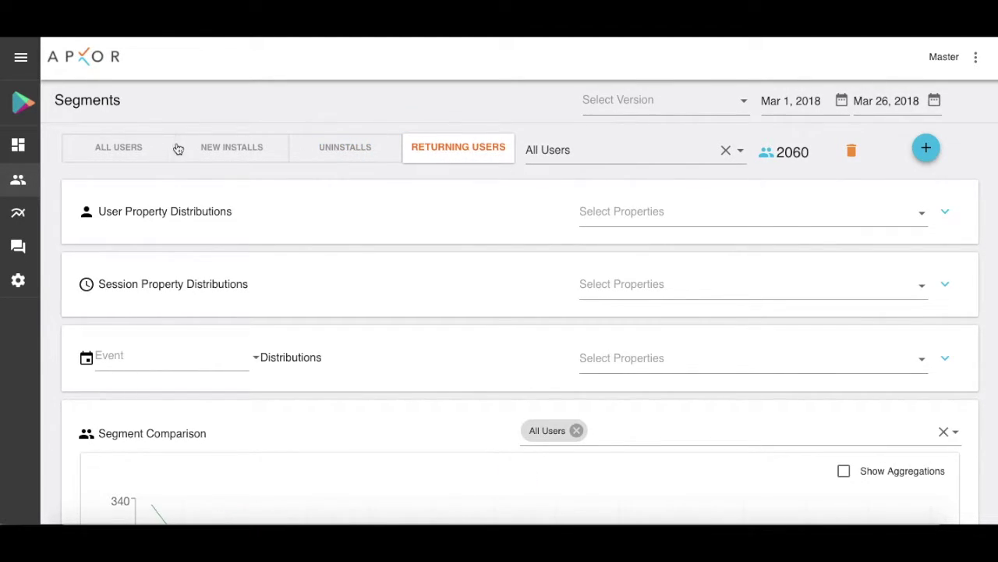
{"action": "left_click", "coordinate": [125, 149]}
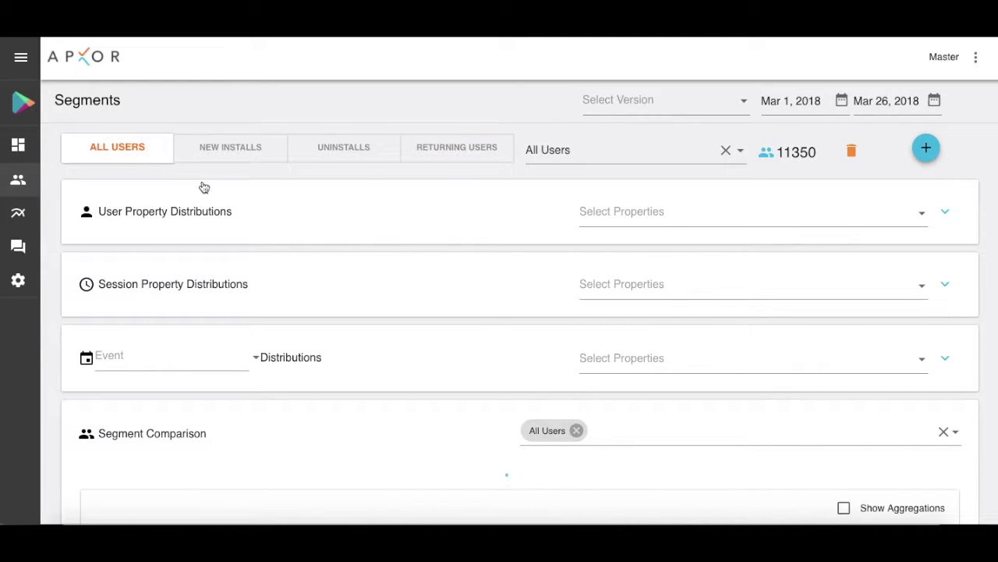
- Display the user property distribution for user_goal
{"action": "left_click", "coordinate": [592, 210]}
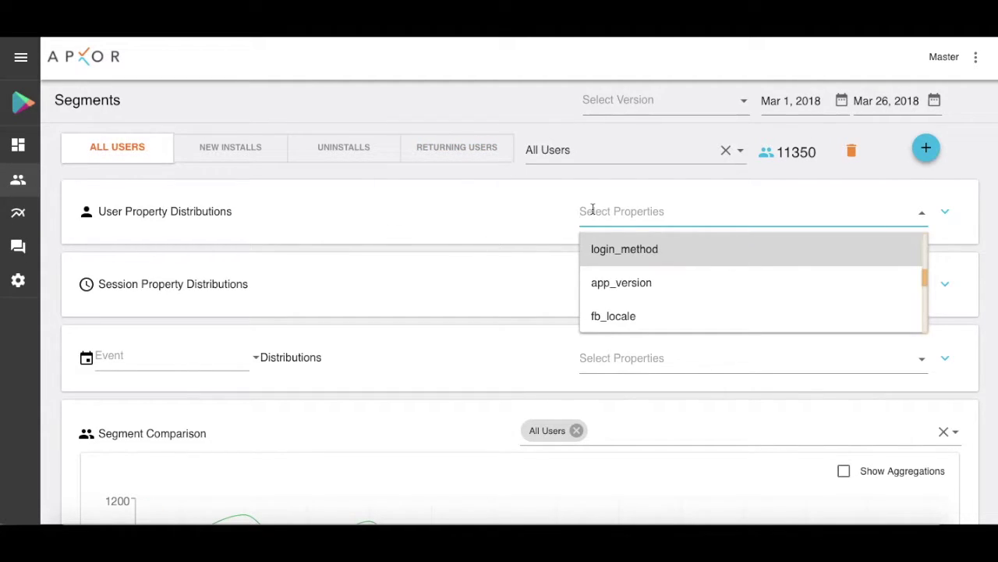
{"action": "type", "text": "goal"}
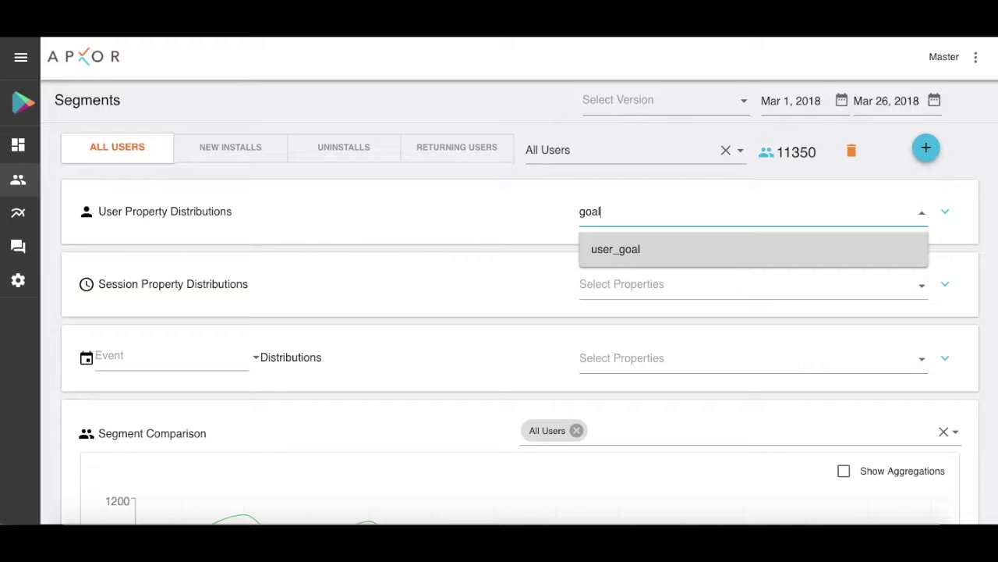
{"action": "key", "text": "Return"}
{"action": "left_click", "coordinate": [945, 212]}
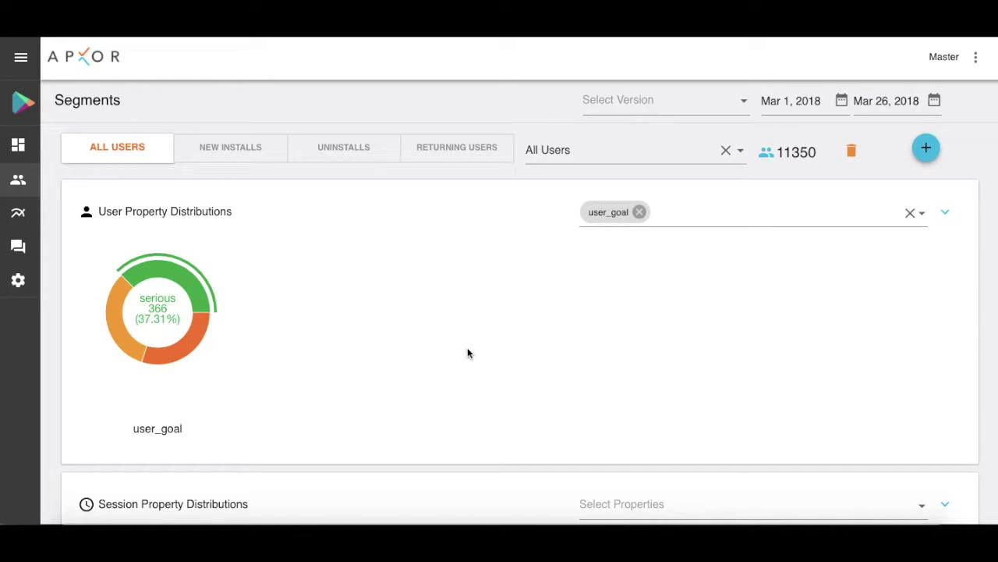
- Display the session property distribution for apx_location_country
{"action": "scroll", "coordinate": [470, 354], "scroll_direction": "down", "scroll_amount": 3}
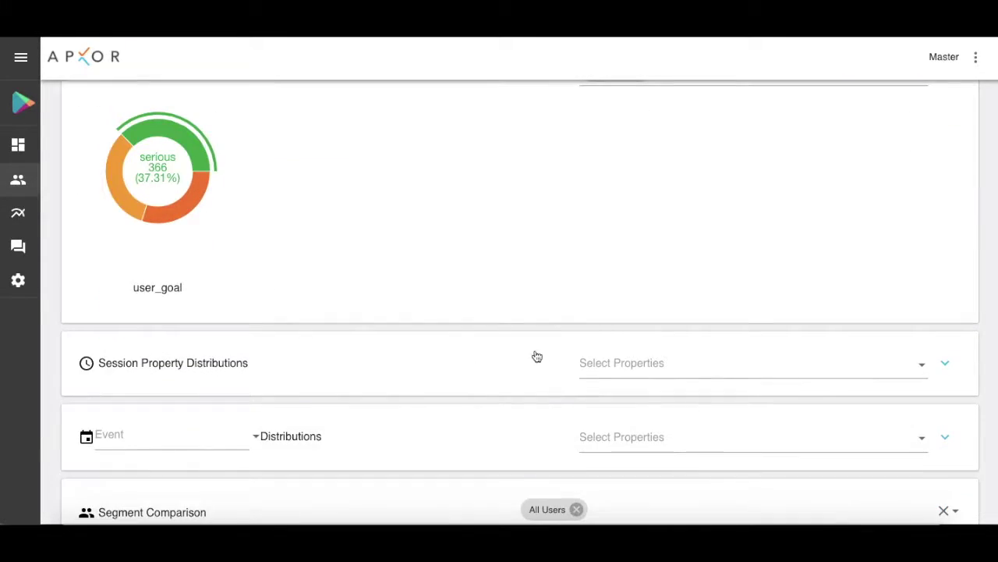
{"action": "left_click", "coordinate": [613, 361]}
{"action": "type", "text": "coun"}
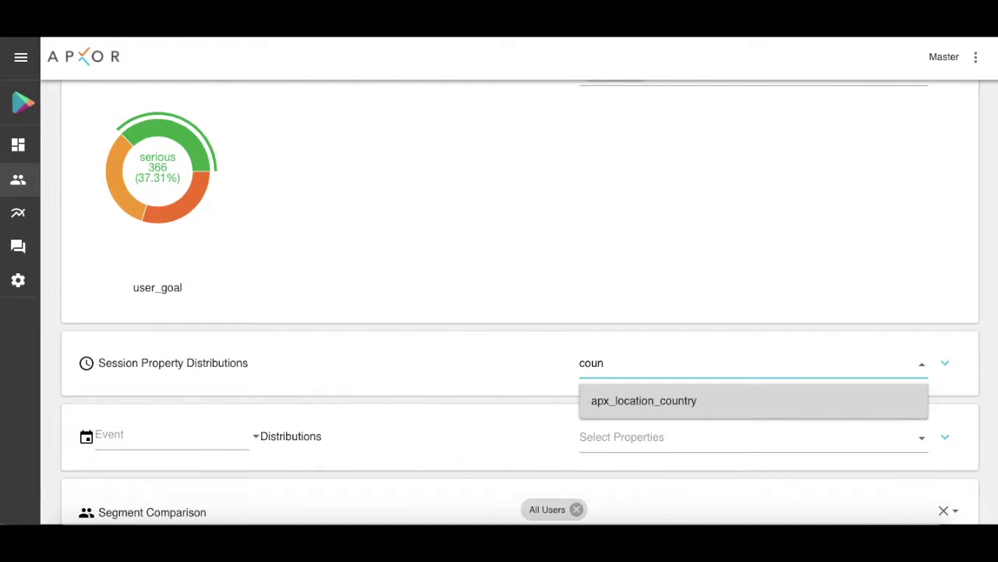
{"action": "key", "text": "Return"}
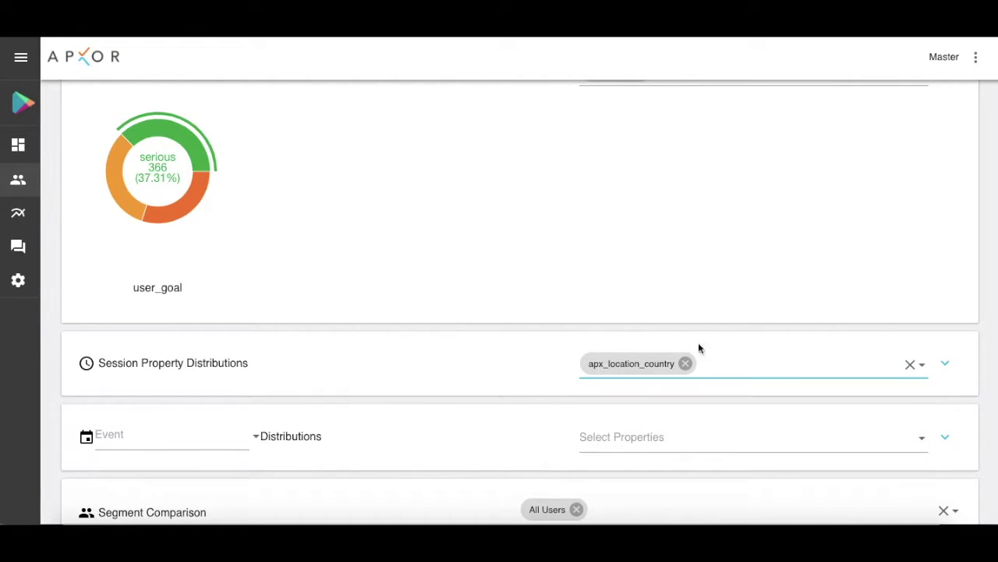
{"action": "left_click", "coordinate": [947, 362]}
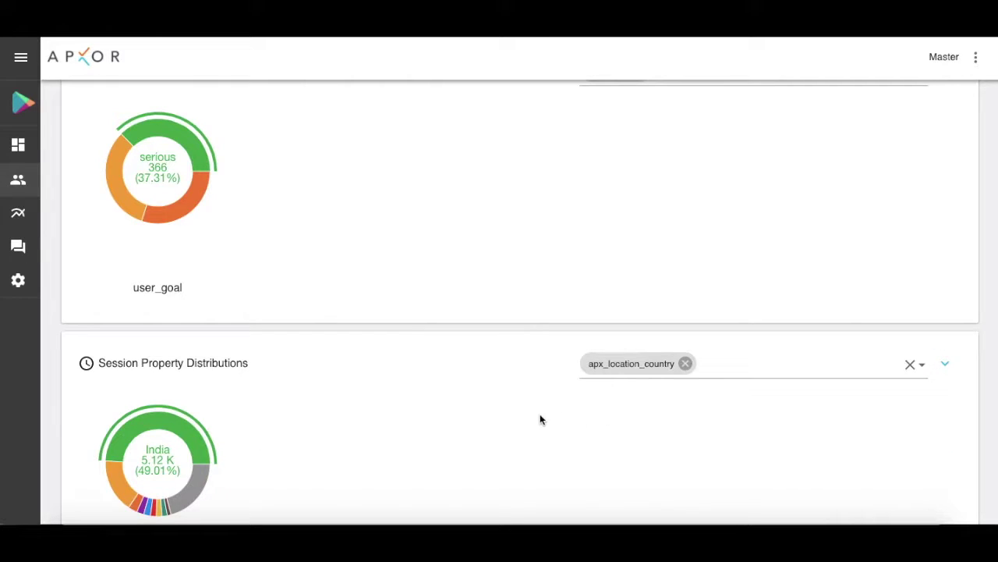
- Display the distribution of the headphones_connected property for the Finish_Practise event
{"action": "scroll", "coordinate": [532, 420], "scroll_direction": "down", "scroll_amount": 3}
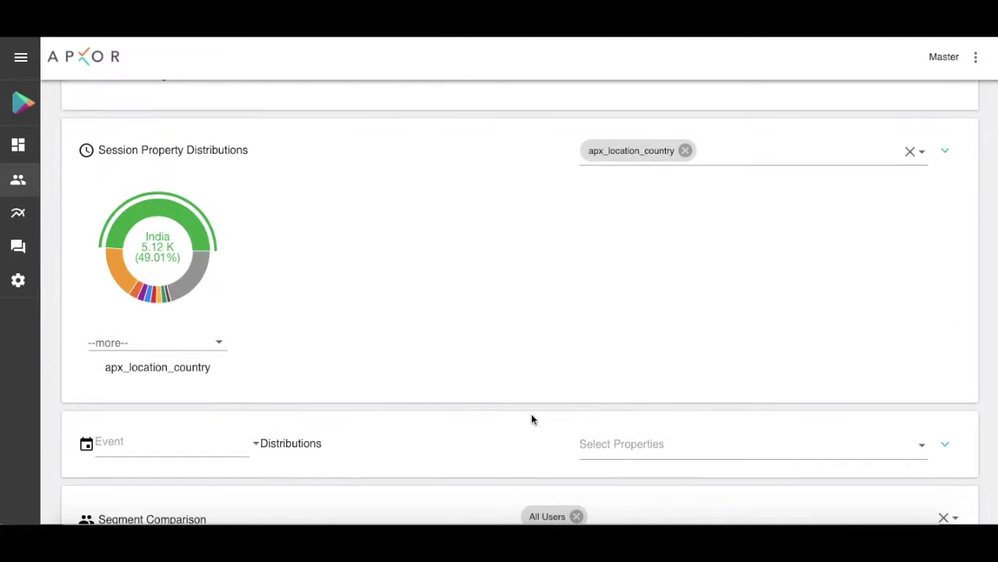
{"action": "left_click", "coordinate": [161, 439]}
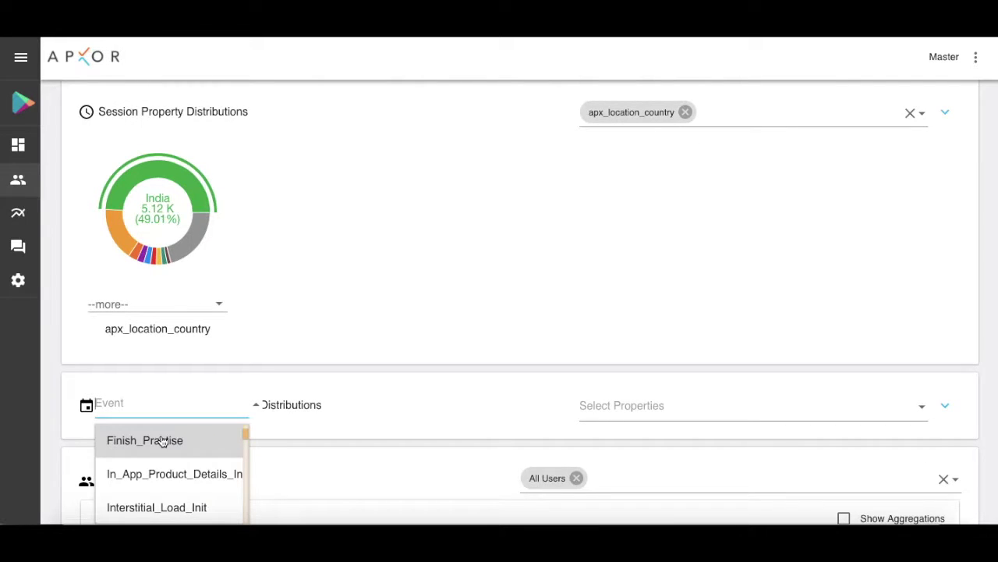
{"action": "left_click", "coordinate": [163, 440]}
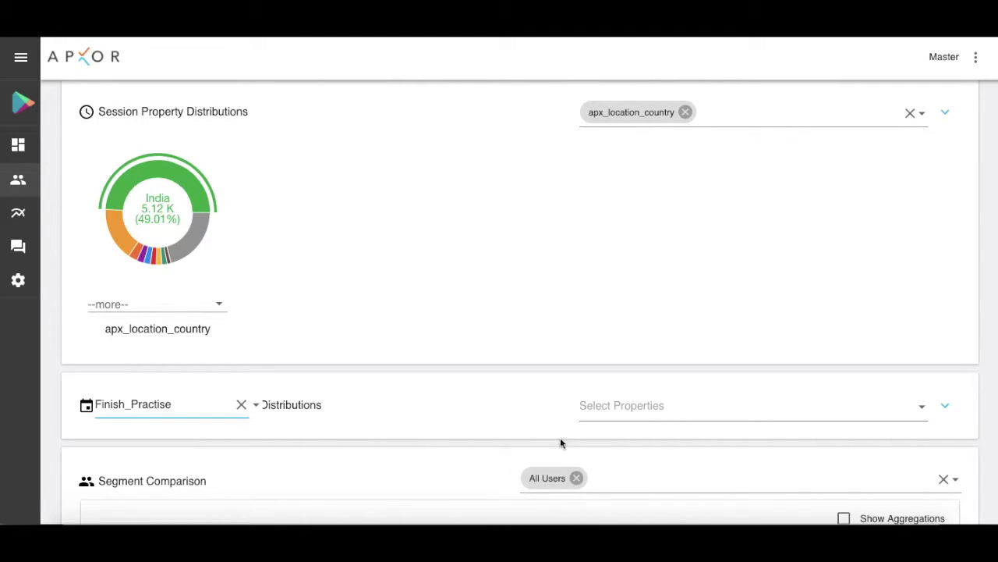
{"action": "left_click", "coordinate": [618, 411]}
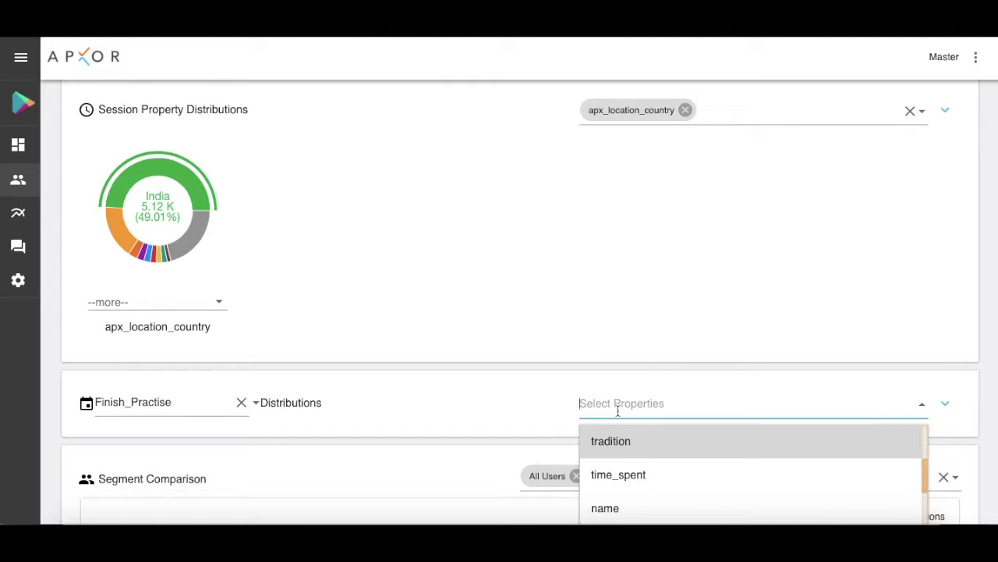
{"action": "type", "text": "head"}
{"action": "key", "text": "Return"}
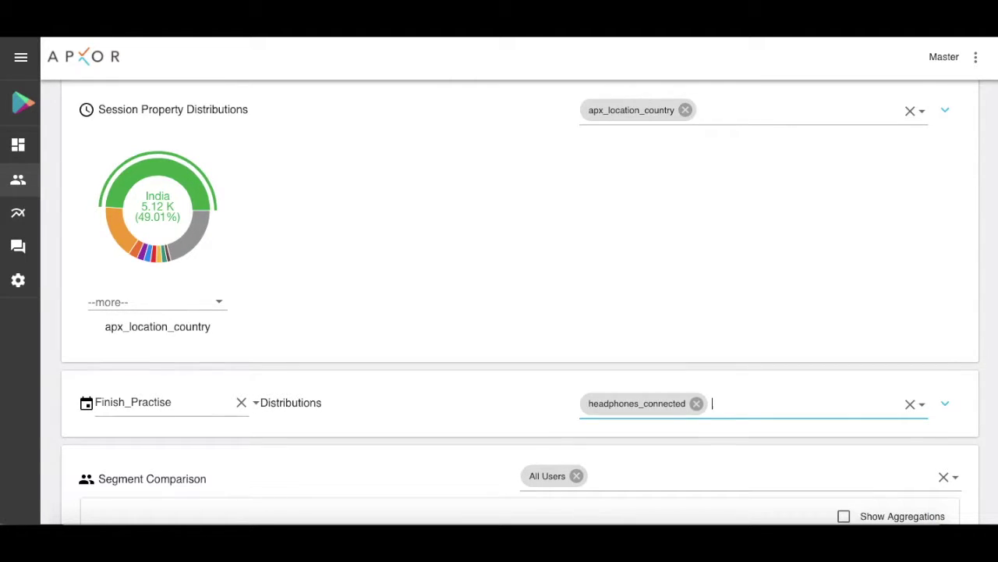
{"action": "left_click", "coordinate": [944, 404]}
{"action": "scroll", "coordinate": [513, 450], "scroll_direction": "down", "scroll_amount": 3}
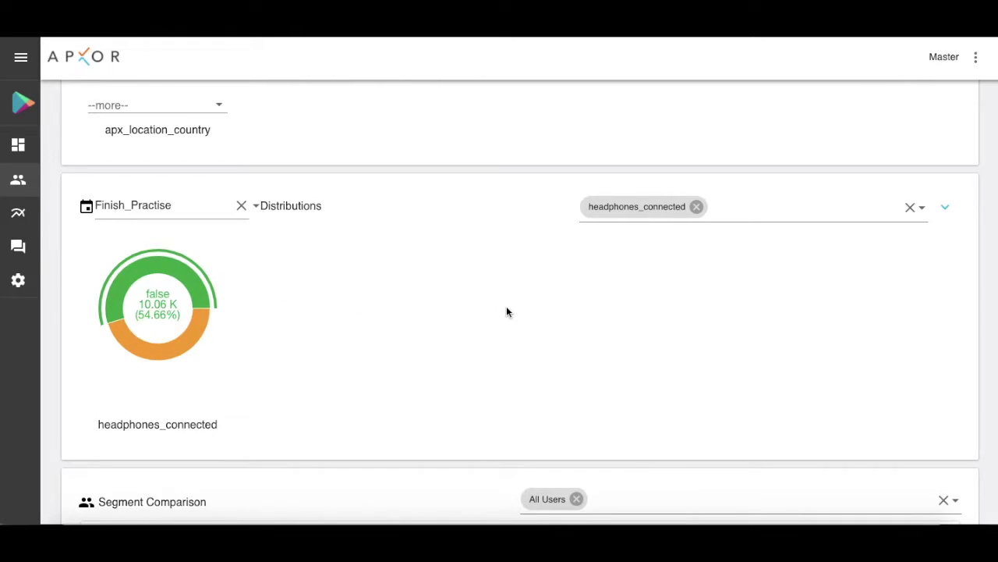
- Start a new segment and add a "who did" condition for the Finish_Practise event with a count of at least 15
{"action": "scroll", "coordinate": [507, 312], "scroll_direction": "down", "scroll_amount": 3}
{"action": "scroll", "coordinate": [506, 312], "scroll_direction": "up", "scroll_amount": 10}
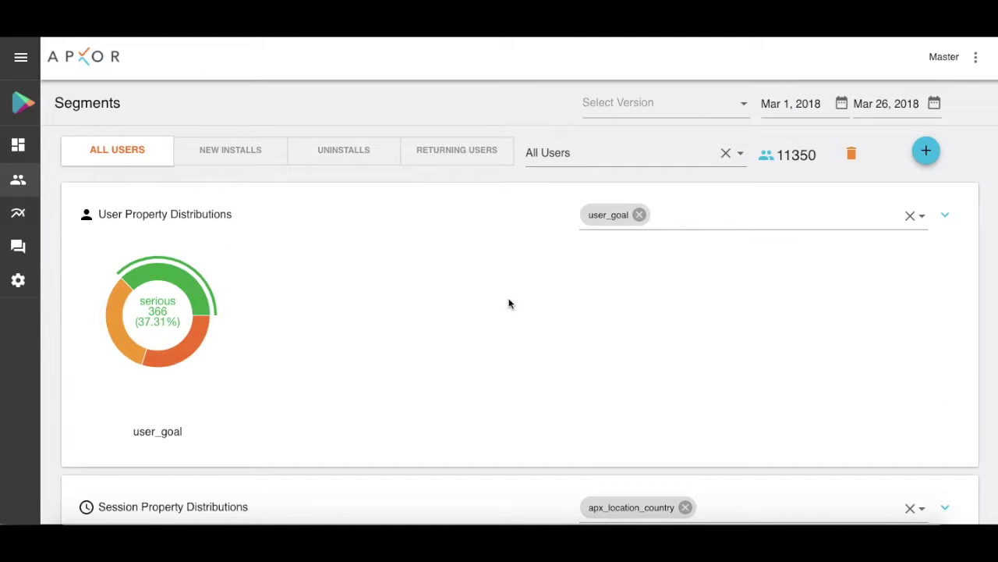
{"action": "left_click", "coordinate": [926, 152]}
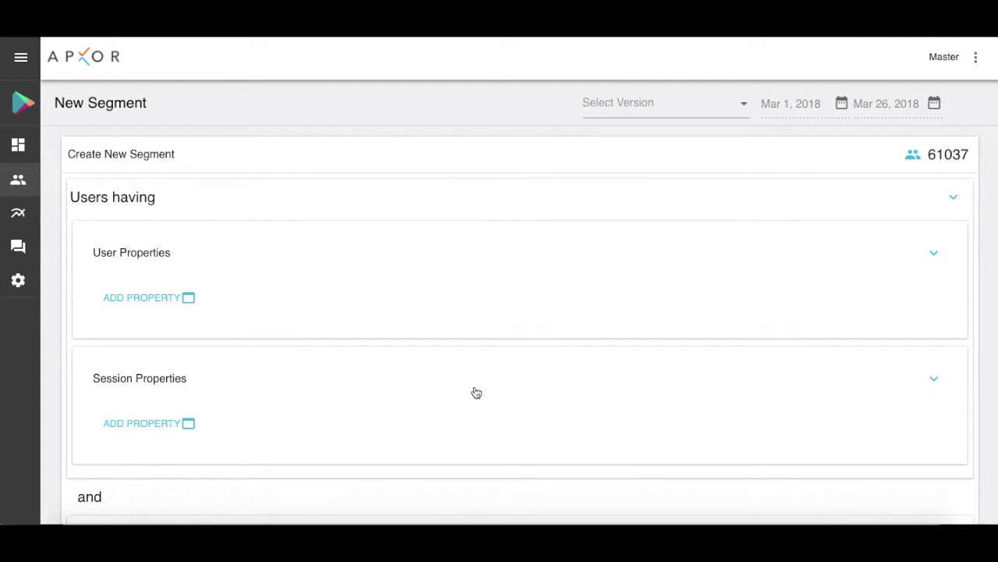
{"action": "scroll", "coordinate": [477, 392], "scroll_direction": "down", "scroll_amount": 4}
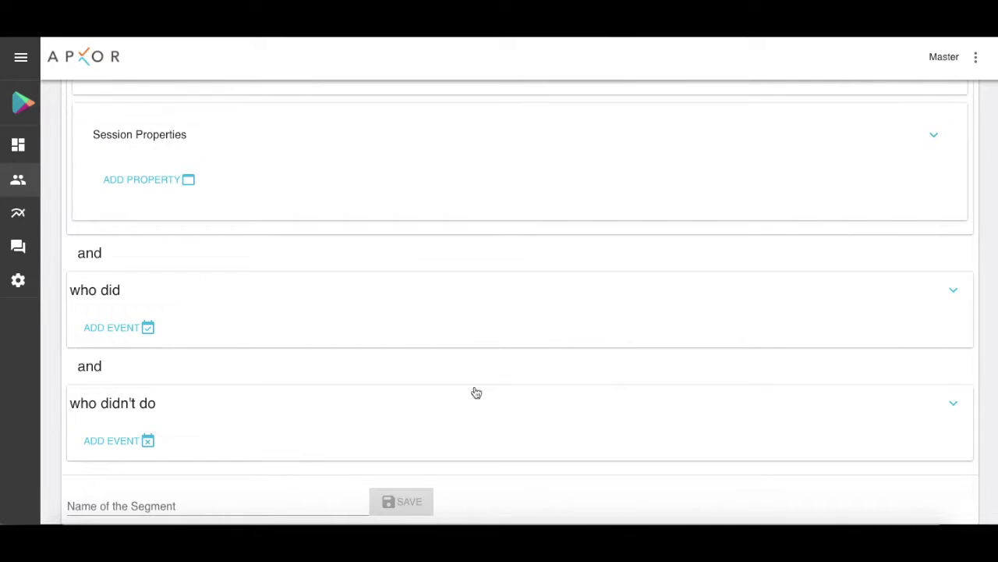
{"action": "left_click", "coordinate": [145, 301]}
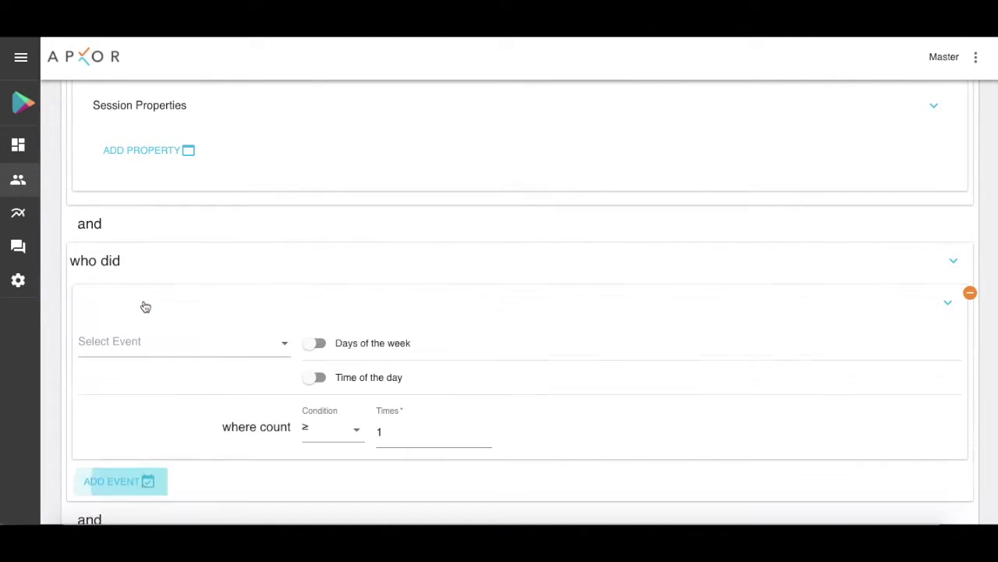
{"action": "left_click", "coordinate": [139, 341]}
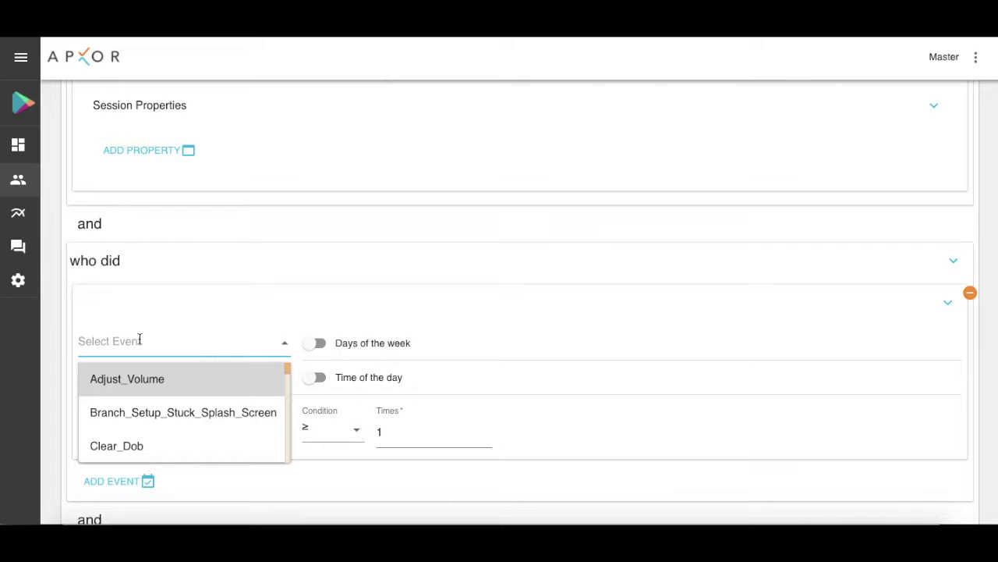
{"action": "type", "text": "fini"}
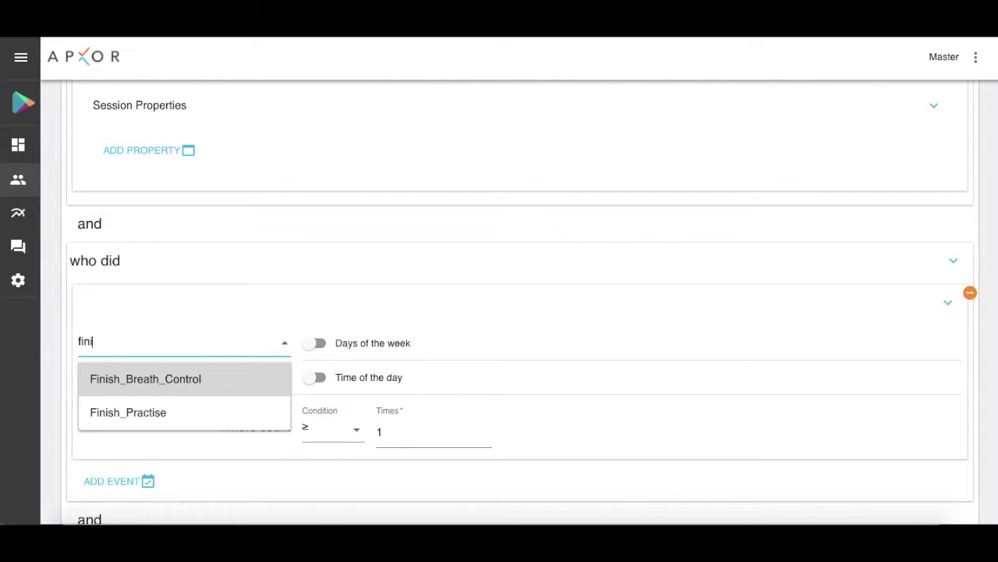
{"action": "key", "text": "Down"}
{"action": "key", "text": "Return"}
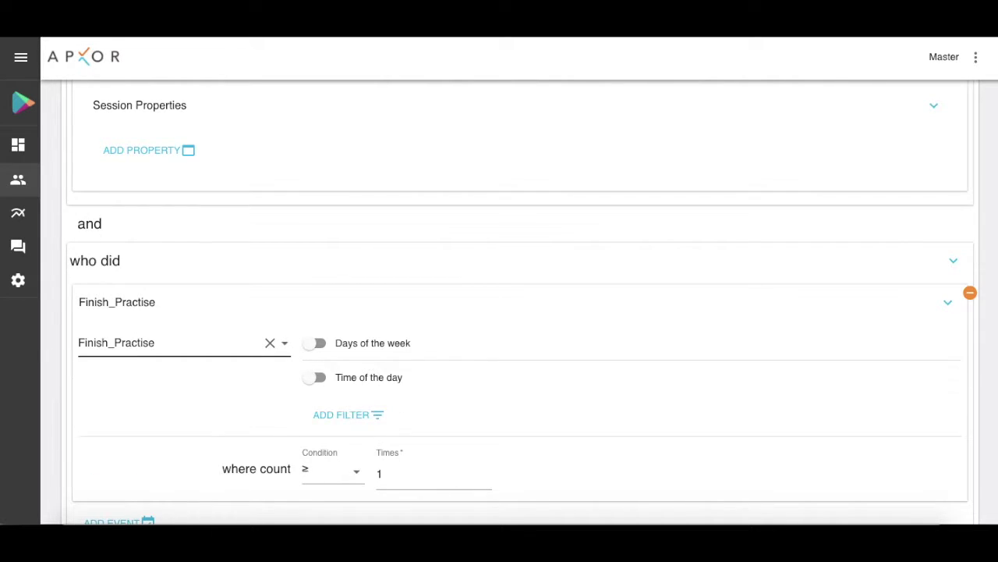
{"action": "left_click", "coordinate": [386, 475]}
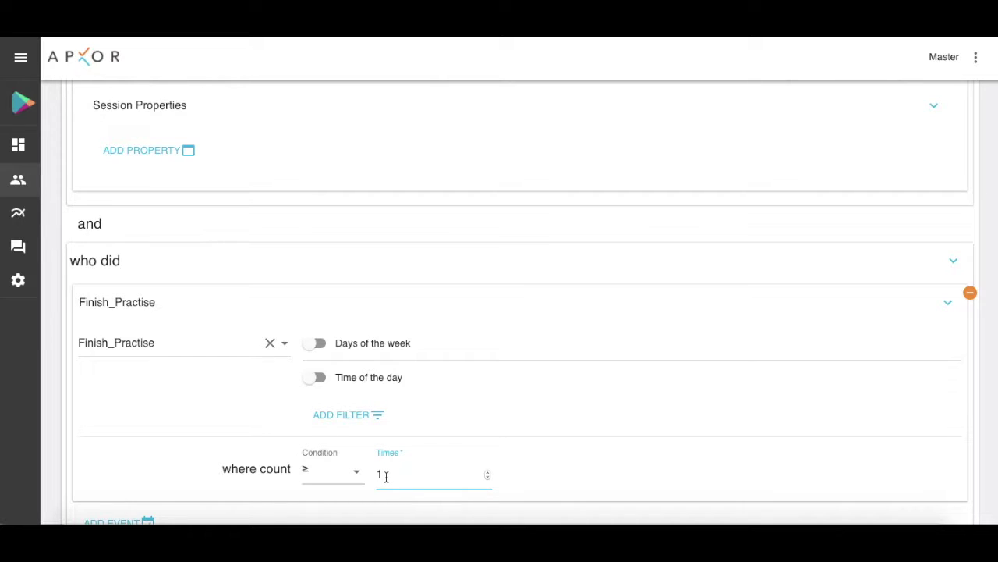
{"action": "type", "text": "5"}
- Add a "who didn't do" condition for the Click_Pause event to the new segment
{"action": "scroll", "coordinate": [394, 473], "scroll_direction": "down", "scroll_amount": 3}
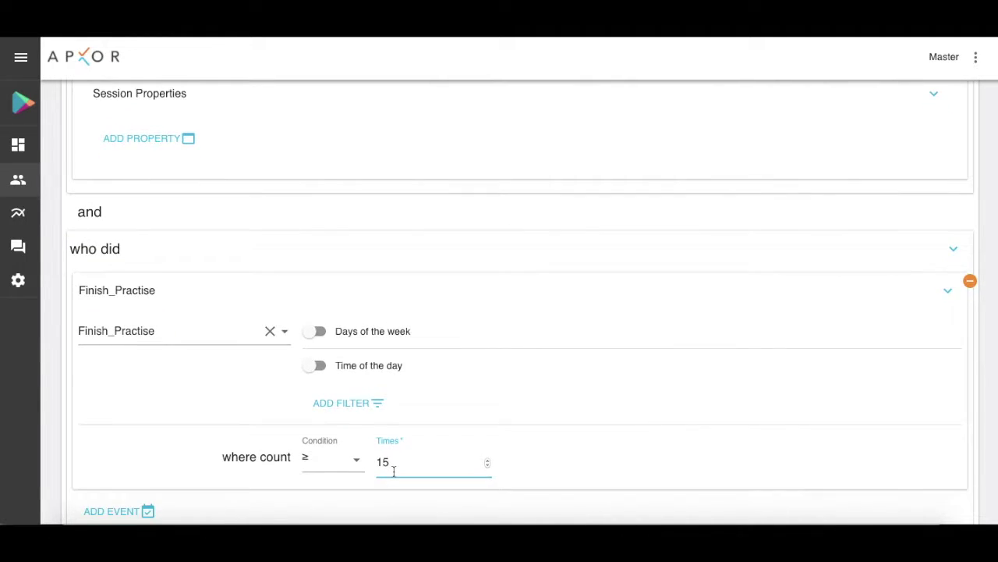
{"action": "left_click", "coordinate": [147, 412]}
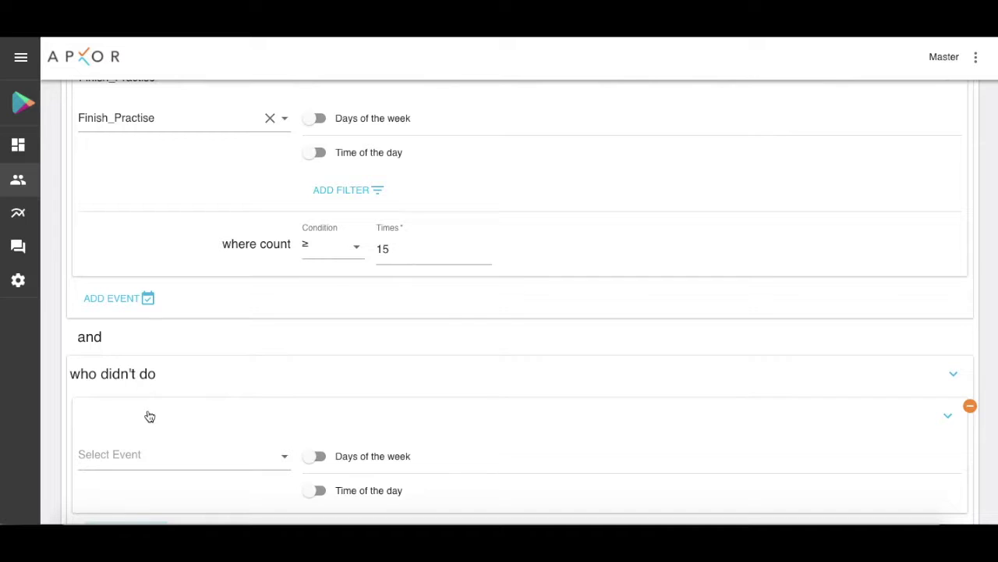
{"action": "left_click", "coordinate": [148, 454]}
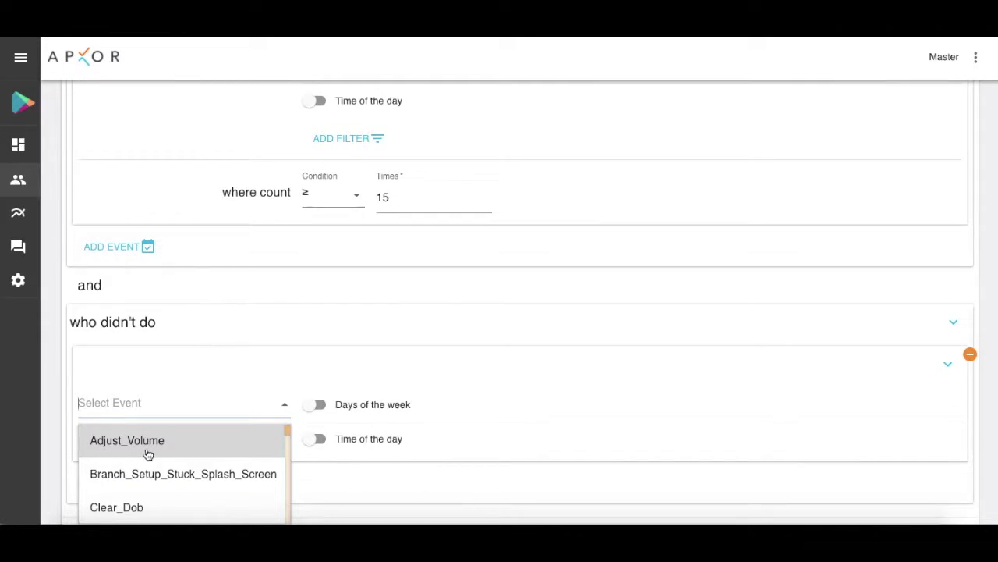
{"action": "type", "text": "pau"}
{"action": "key", "text": "Return"}
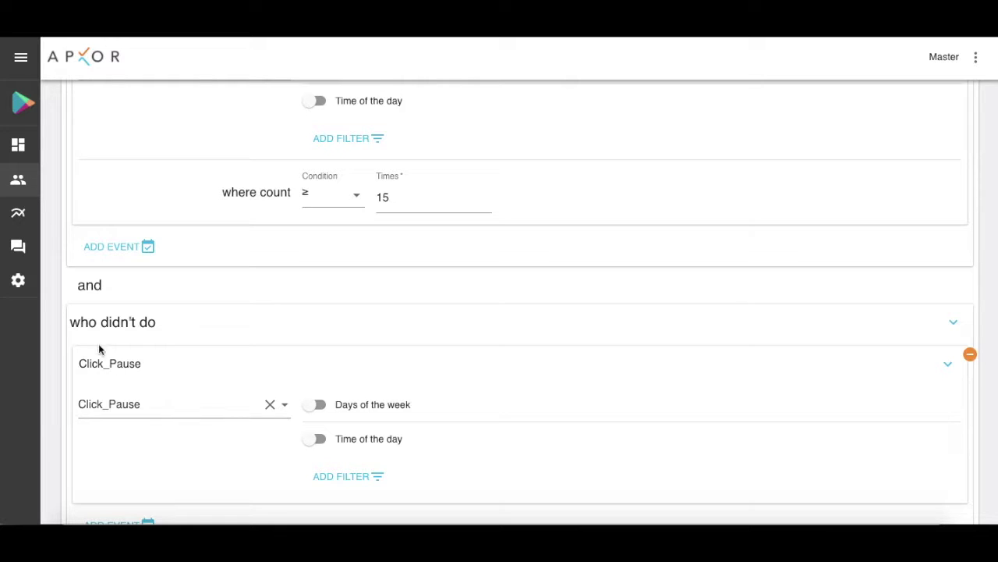
- Name the segment "Power Users" and save it
{"action": "scroll", "coordinate": [189, 451], "scroll_direction": "down", "scroll_amount": 3}
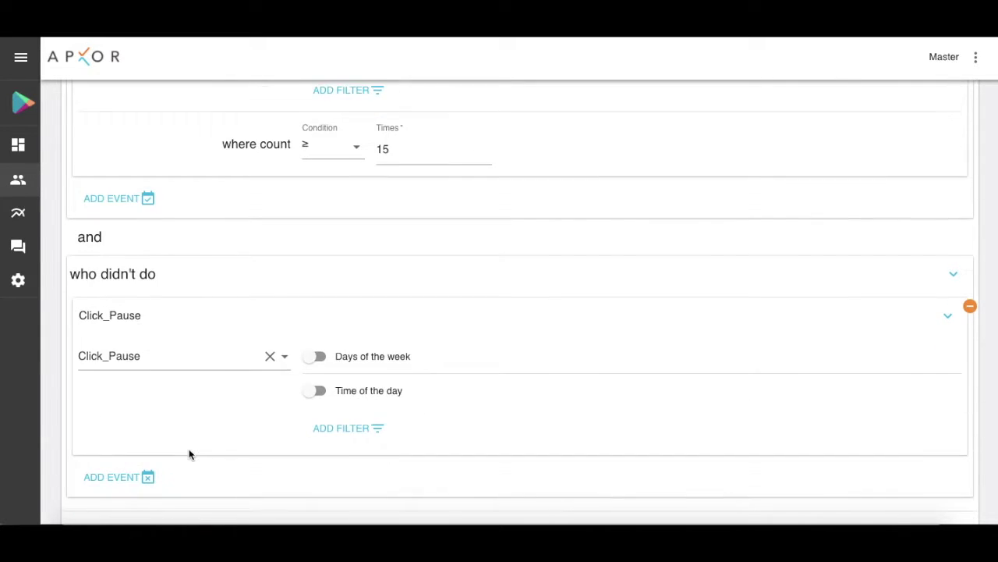
{"action": "left_click", "coordinate": [151, 471]}
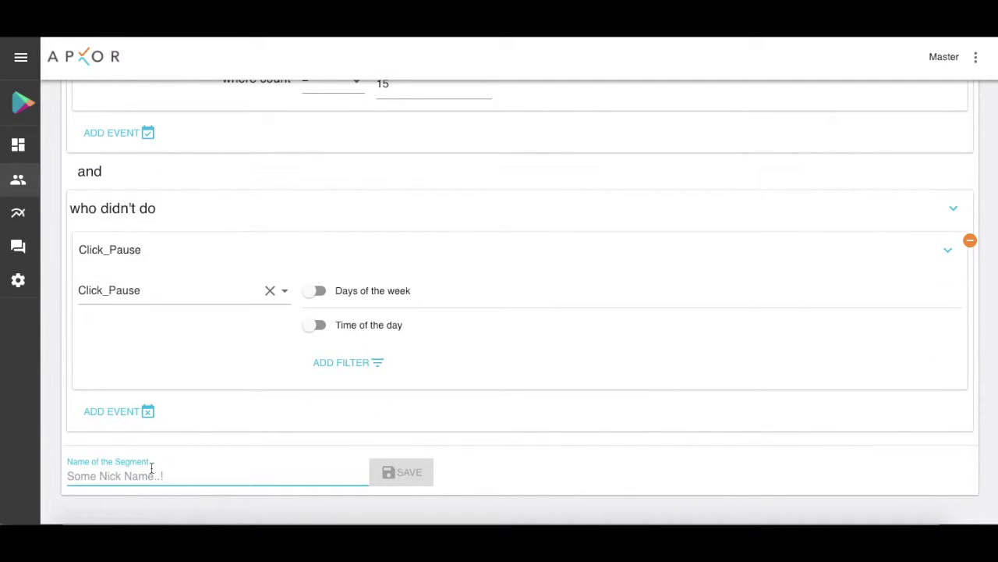
{"action": "type", "text": "Power Users"}
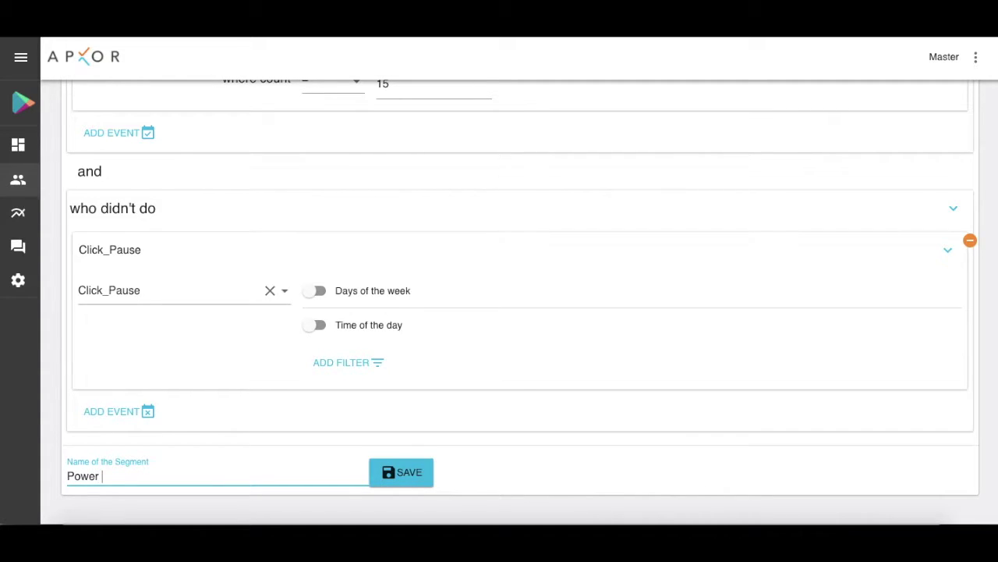
{"action": "left_click", "coordinate": [390, 476]}
{"action": "left_click", "coordinate": [561, 508]}
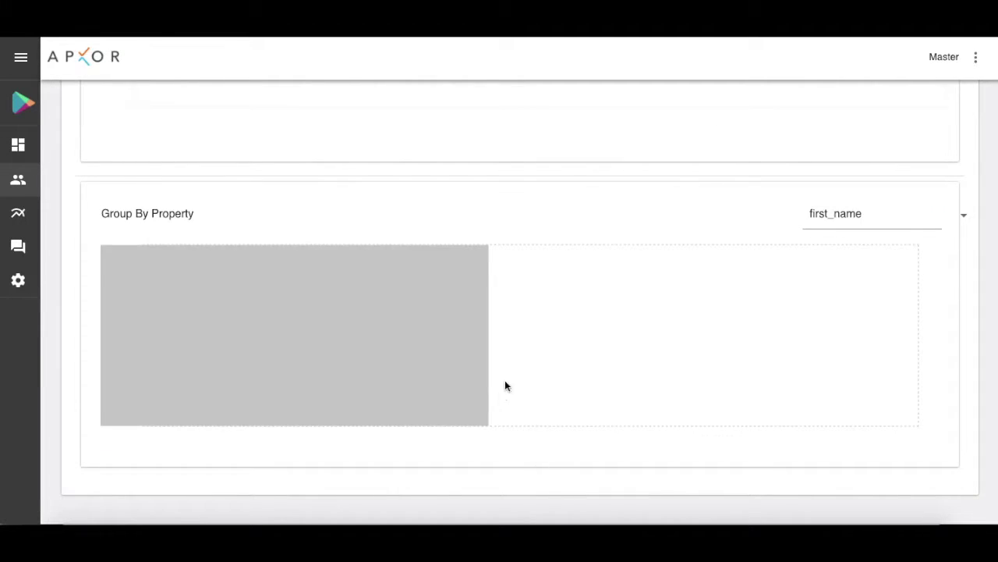
- Filter the Segments page by the saved Power Users segment
{"action": "scroll", "coordinate": [483, 286], "scroll_direction": "up", "scroll_amount": 10}
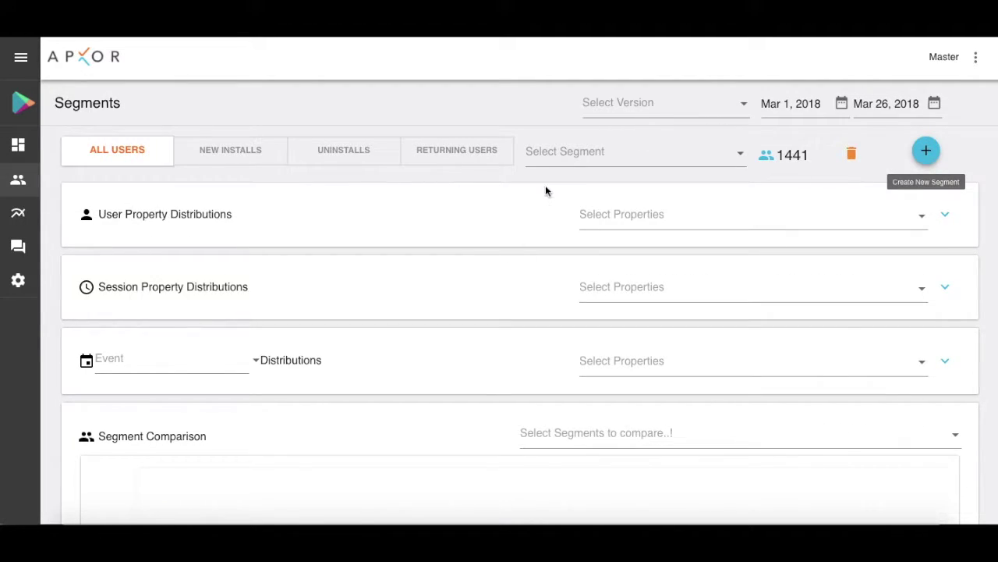
{"action": "left_click", "coordinate": [551, 154]}
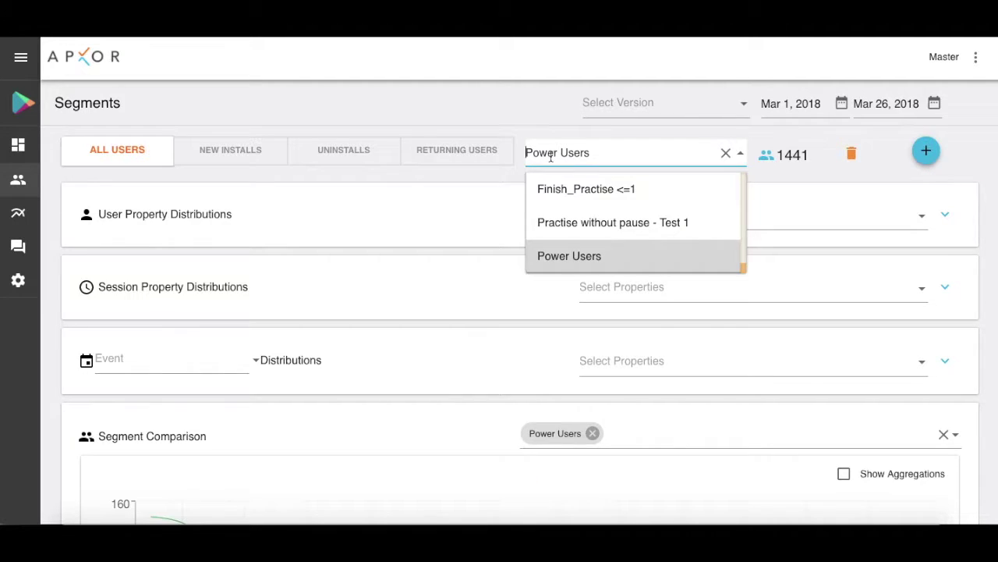
{"action": "left_click", "coordinate": [506, 179]}
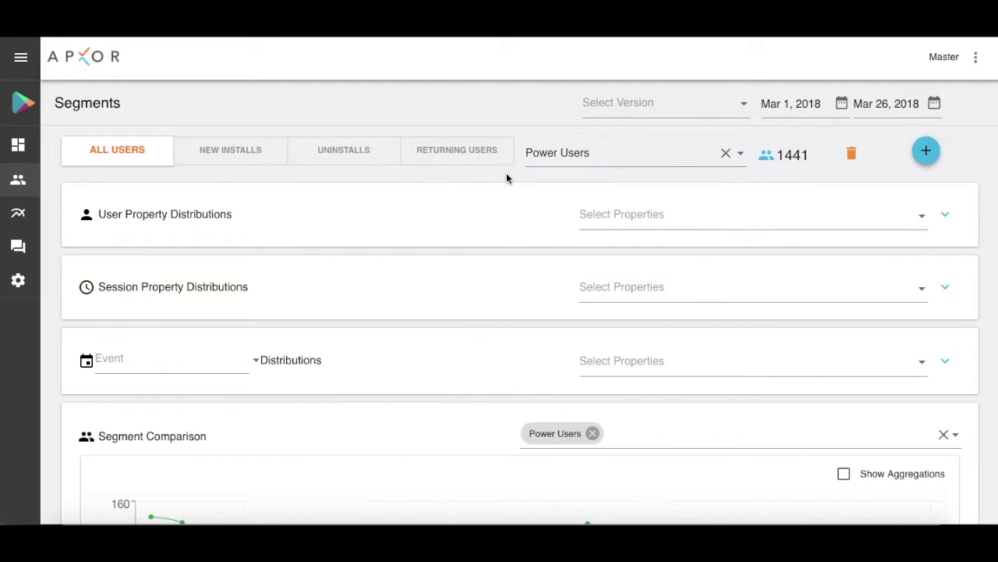
- Display the user property distribution of user_goal for the Power Users segment
{"action": "left_click", "coordinate": [719, 216]}
{"action": "type", "text": "goal"}
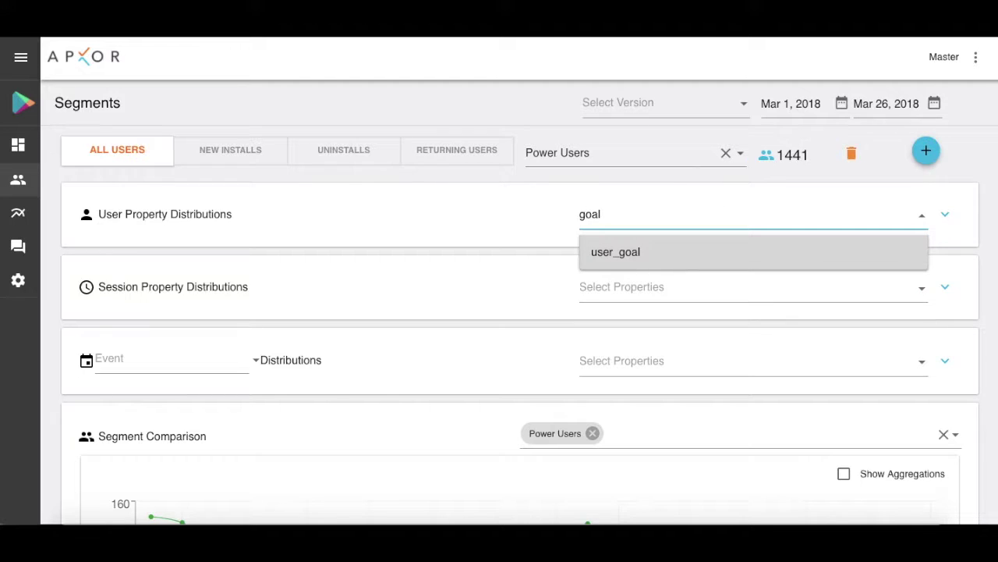
{"action": "key", "text": "Return"}
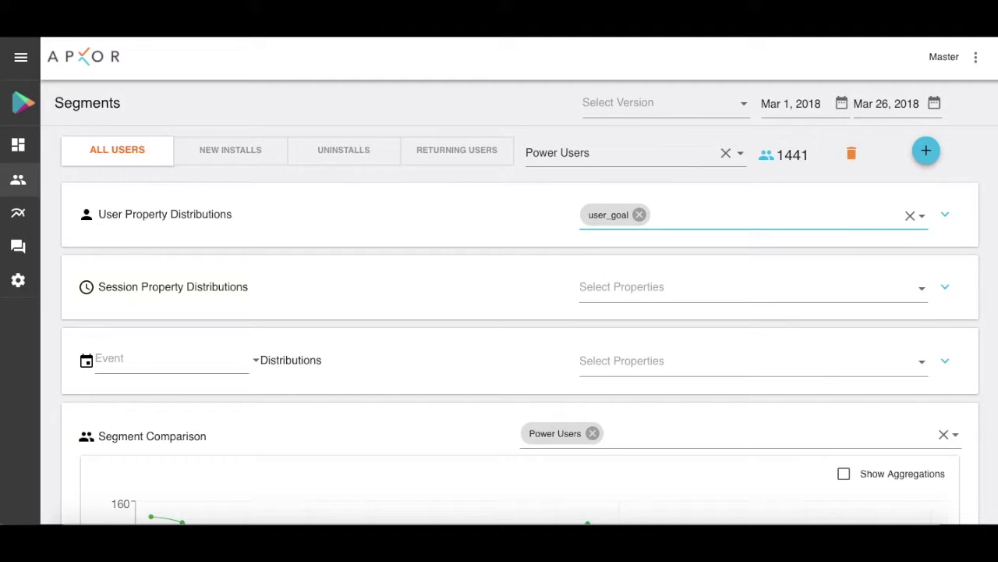
{"action": "left_click", "coordinate": [947, 222]}
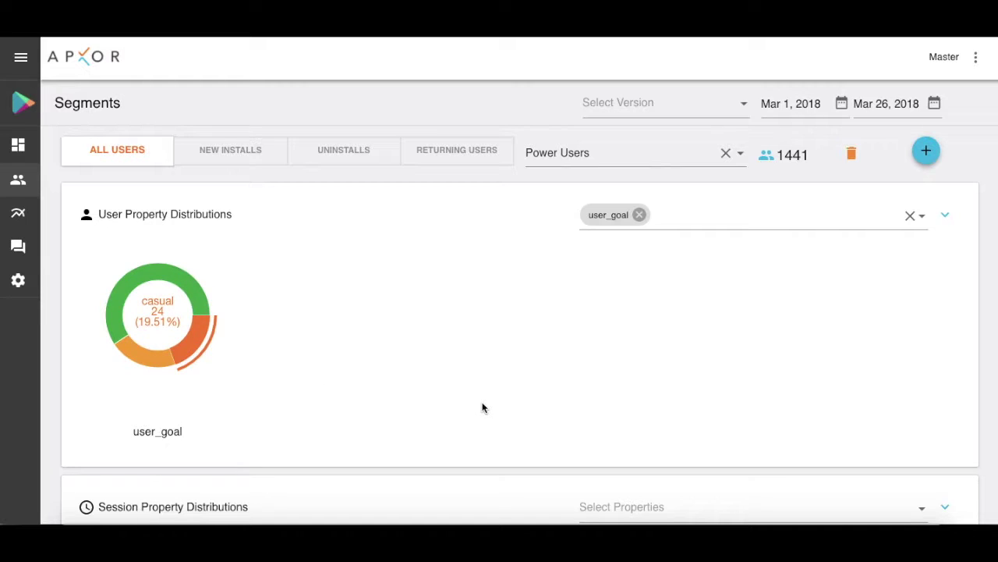
- Display the session property distribution of apx_location_country for the Power Users segment
{"action": "scroll", "coordinate": [485, 408], "scroll_direction": "down", "scroll_amount": 3}
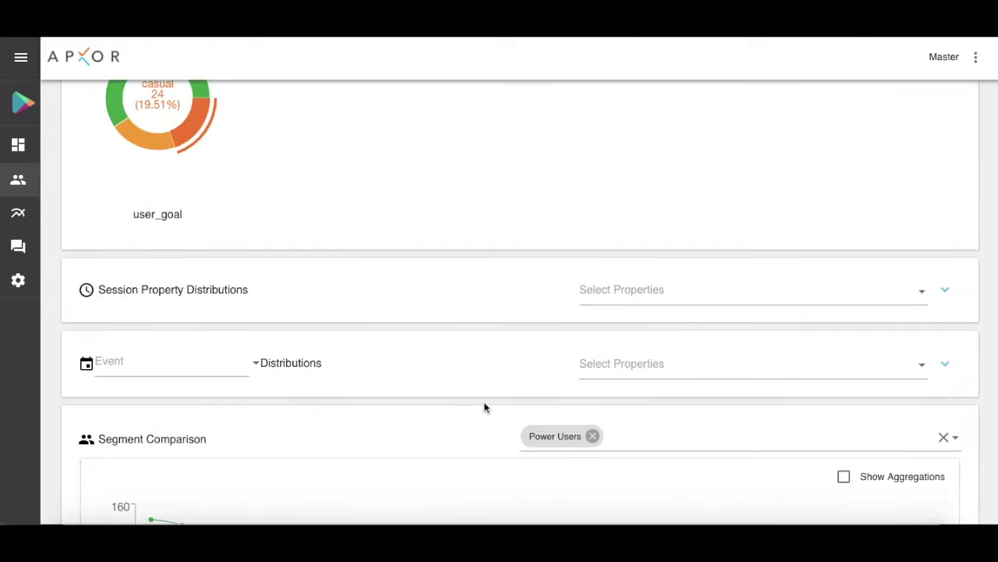
{"action": "left_click", "coordinate": [596, 295]}
{"action": "type", "text": "cou"}
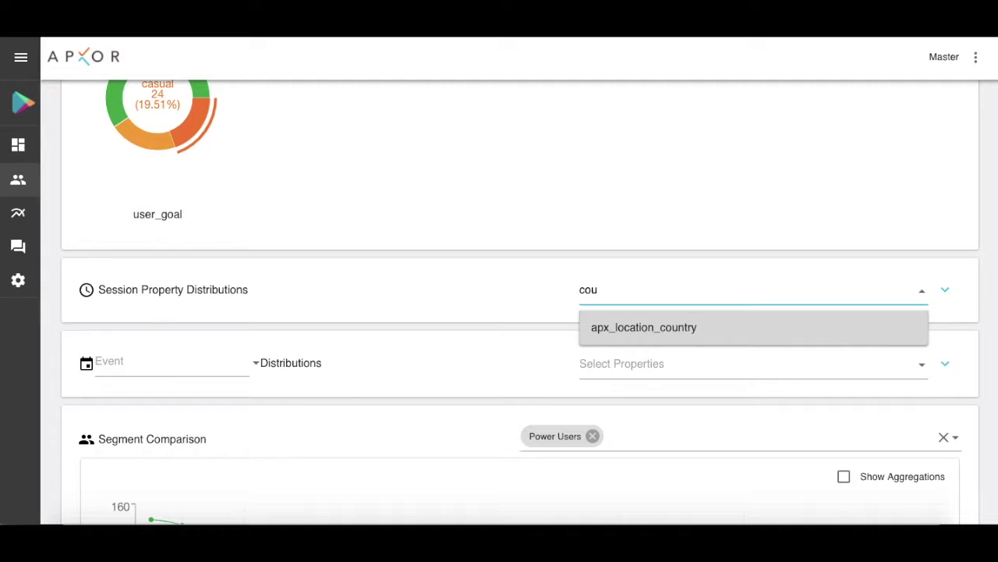
{"action": "key", "text": "Return"}
{"action": "left_click", "coordinate": [943, 296]}
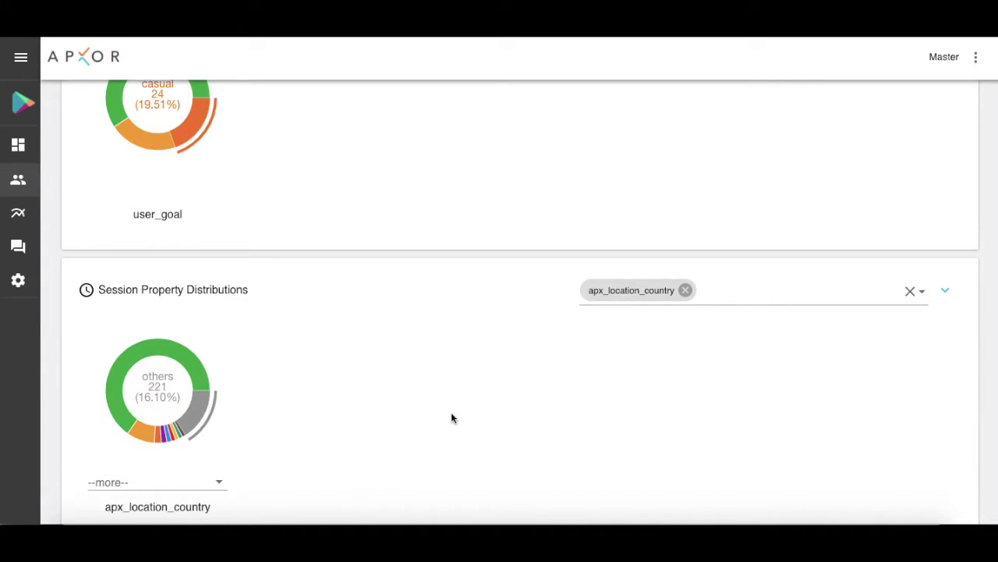
- Display the headphones_connected distribution of the Finish_Practise event for Power Users and inspect its smaller slice
{"action": "scroll", "coordinate": [452, 411], "scroll_direction": "down", "scroll_amount": 3}
{"action": "left_click", "coordinate": [196, 382]}
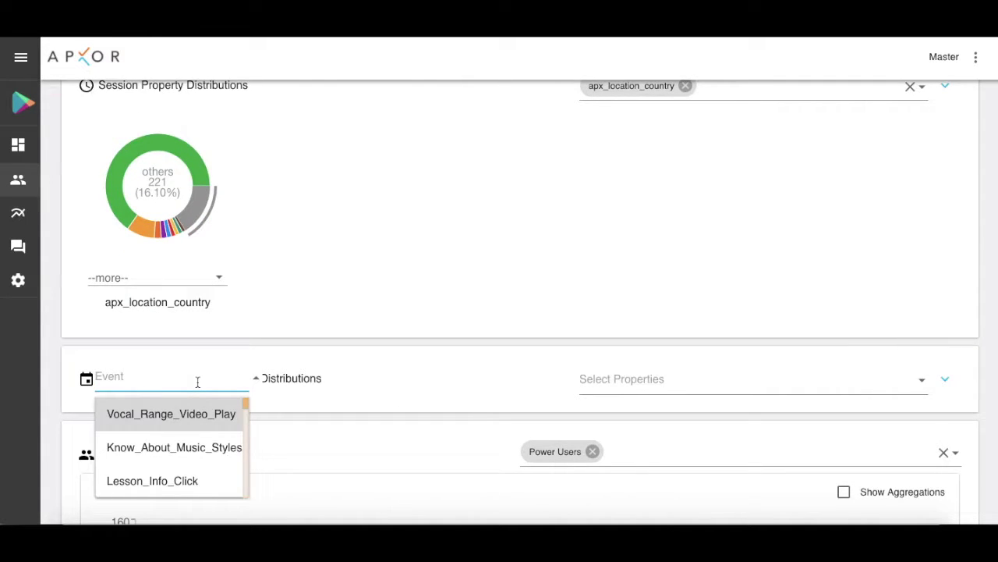
{"action": "type", "text": "fi"}
{"action": "key", "text": "Return"}
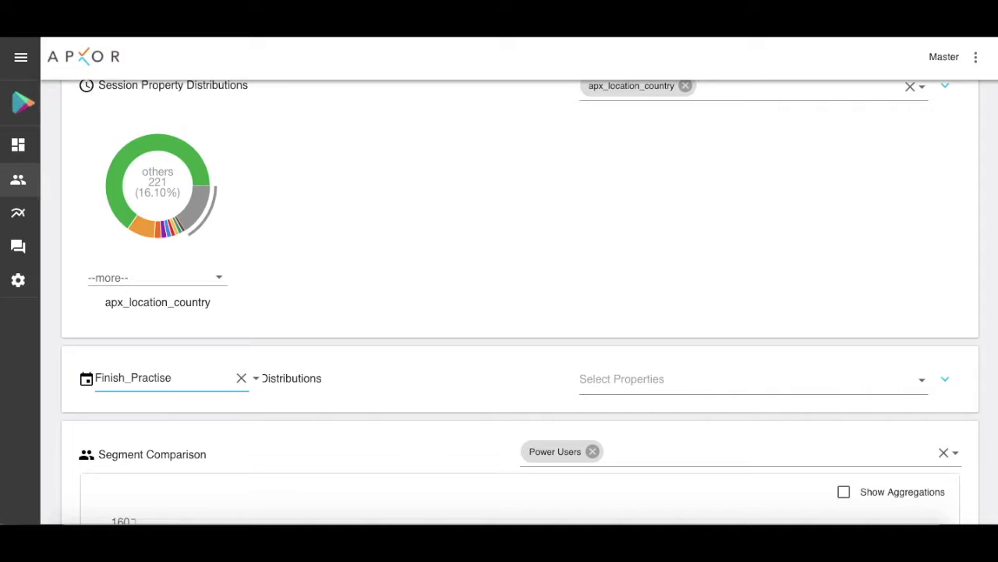
{"action": "left_click", "coordinate": [635, 378]}
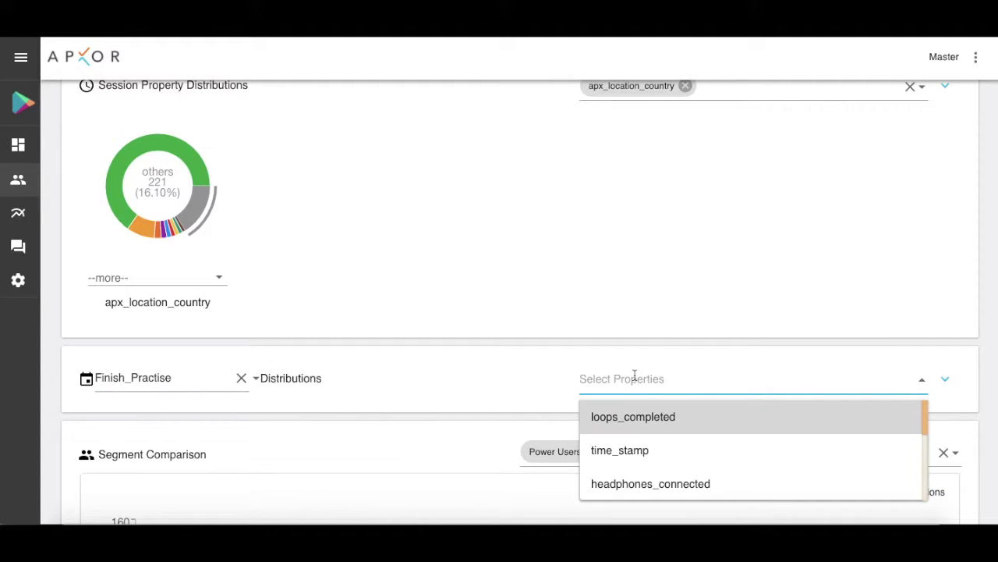
{"action": "left_click", "coordinate": [679, 483]}
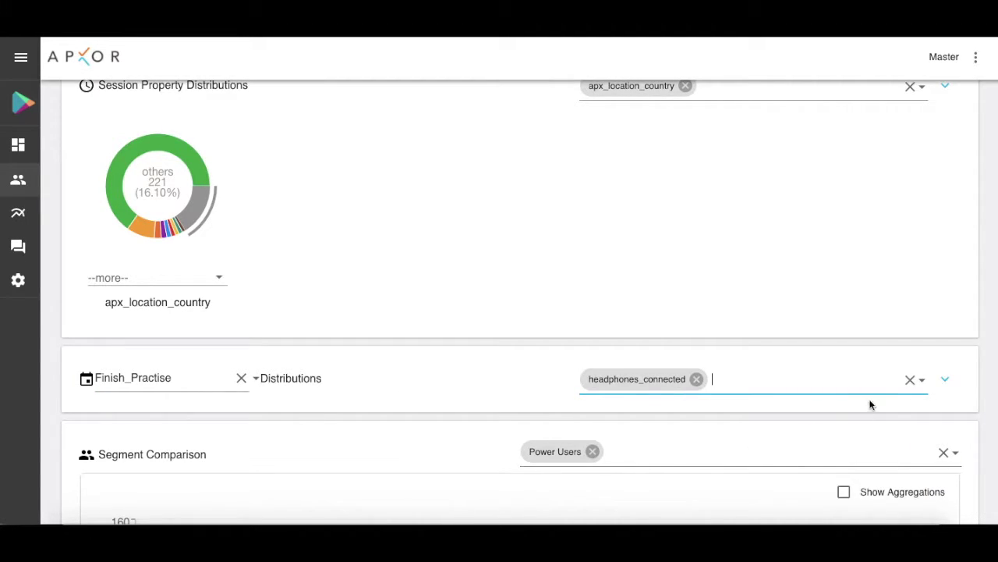
{"action": "left_click", "coordinate": [950, 379]}
{"action": "scroll", "coordinate": [529, 447], "scroll_direction": "down", "scroll_amount": 1}
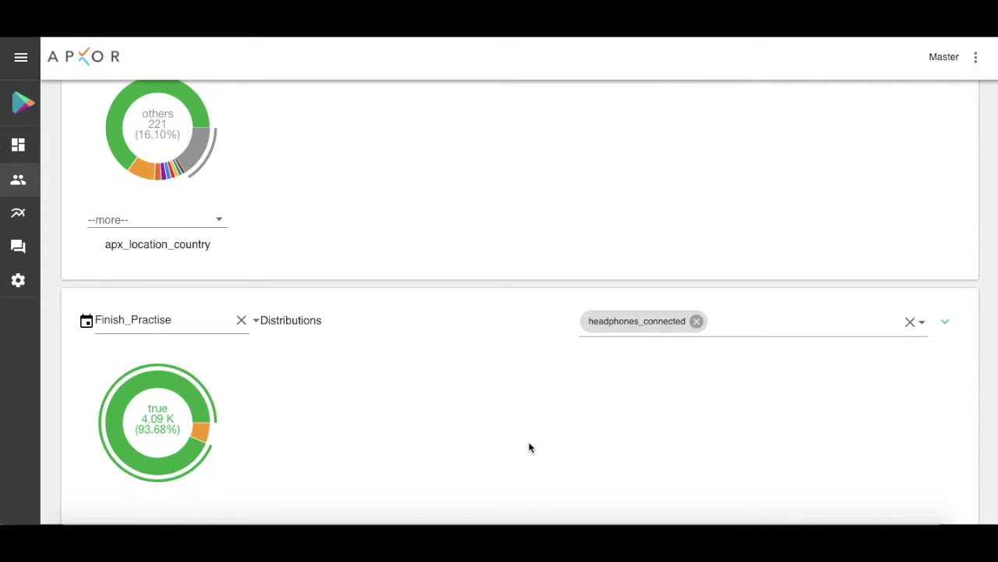
{"action": "mouse_move", "coordinate": [203, 441]}
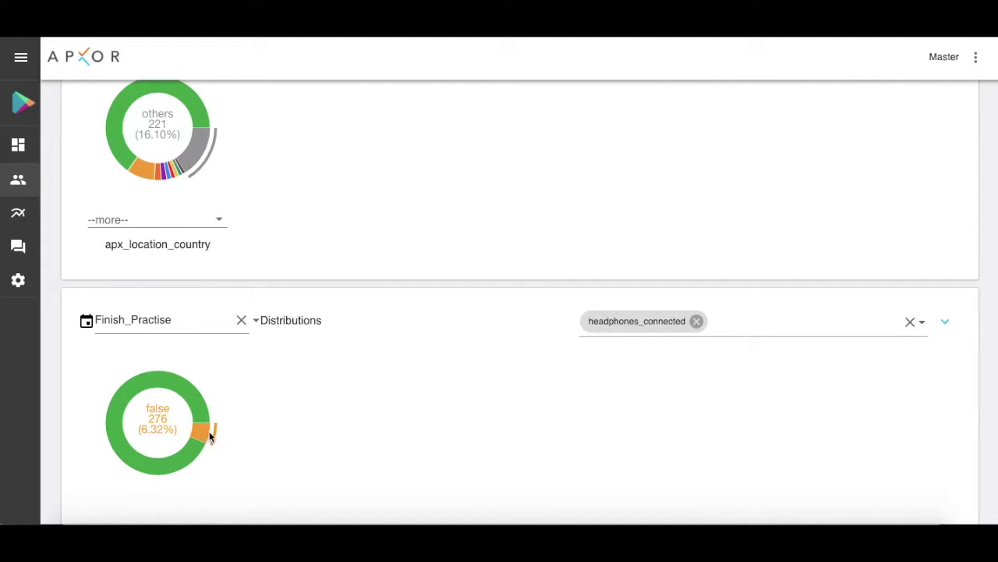
- Add All Users to the segment comparison alongside Power Users and view the comparison chart
{"action": "scroll", "coordinate": [498, 446], "scroll_direction": "down", "scroll_amount": 5}
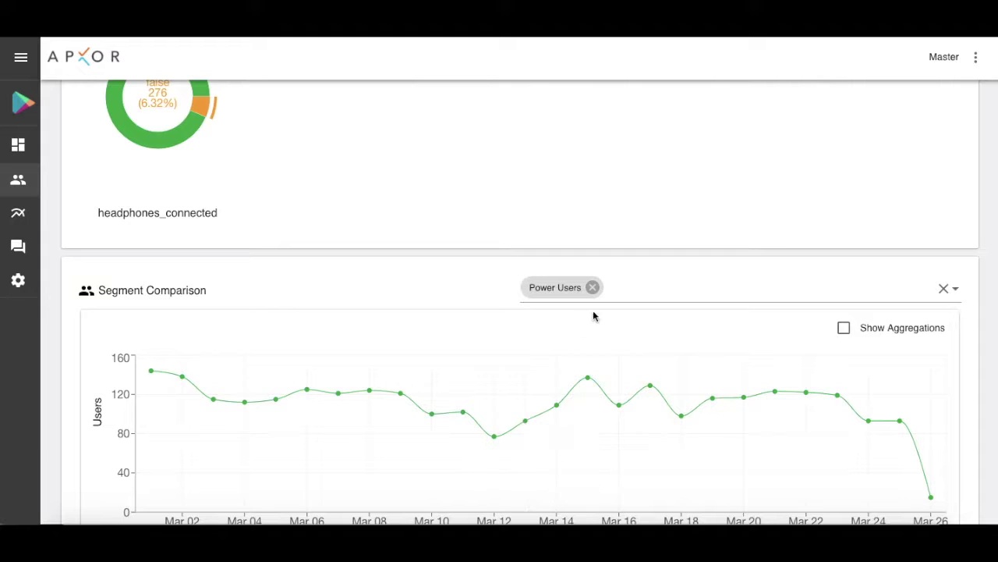
{"action": "left_click", "coordinate": [611, 288]}
{"action": "type", "text": "a"}
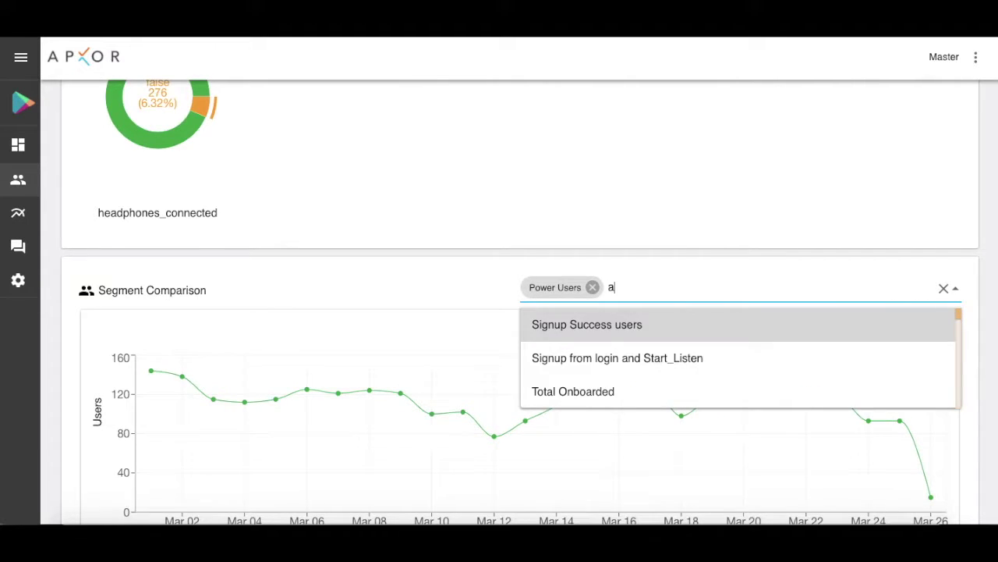
{"action": "type", "text": "ll"}
{"action": "key", "text": "Return"}
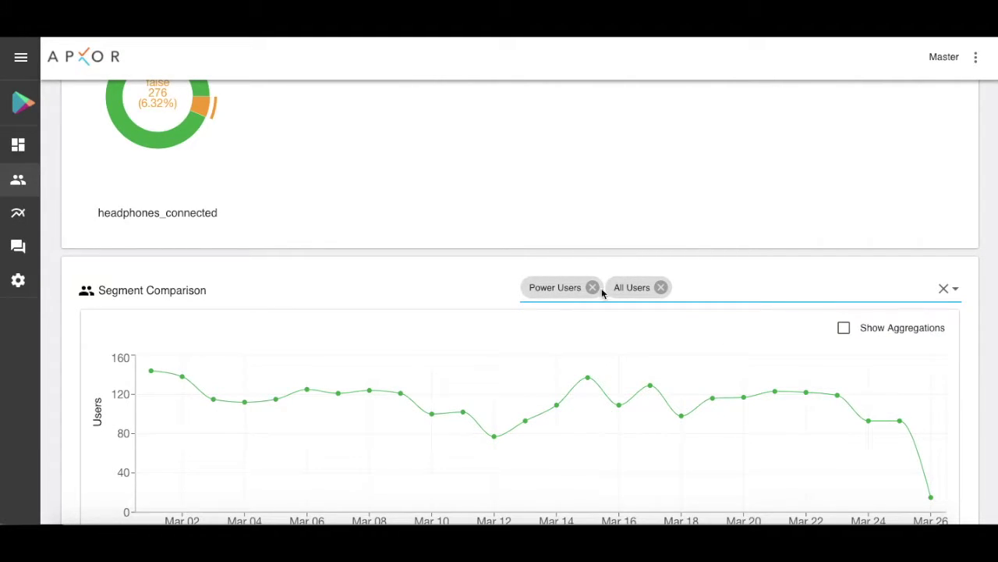
{"action": "scroll", "coordinate": [505, 383], "scroll_direction": "down", "scroll_amount": 3}
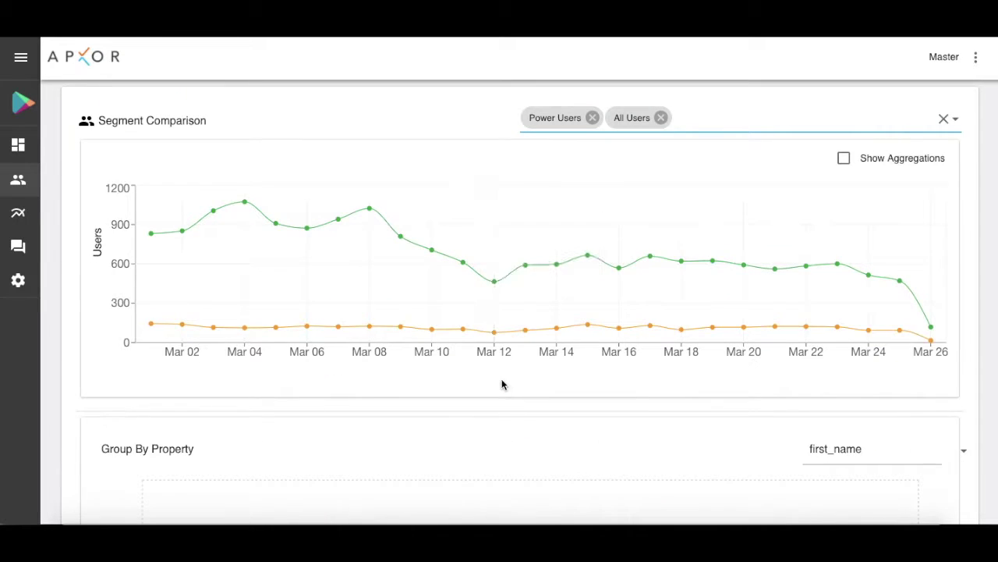
- Group the segment comparison by the apx_session_slot property and inspect the bars for each session length
{"action": "scroll", "coordinate": [500, 379], "scroll_direction": "down", "scroll_amount": 2}
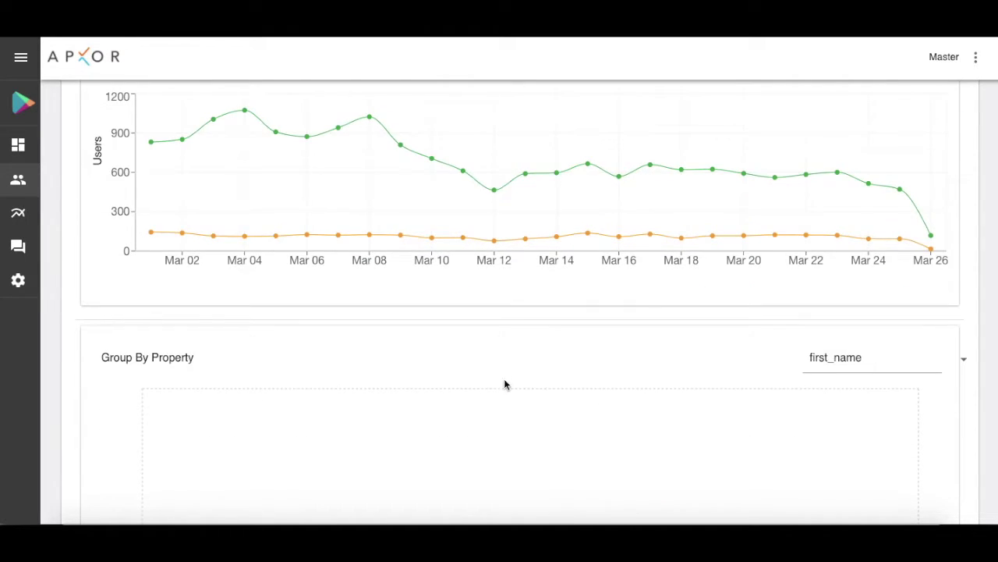
{"action": "left_click", "coordinate": [830, 359]}
{"action": "type", "text": "ses"}
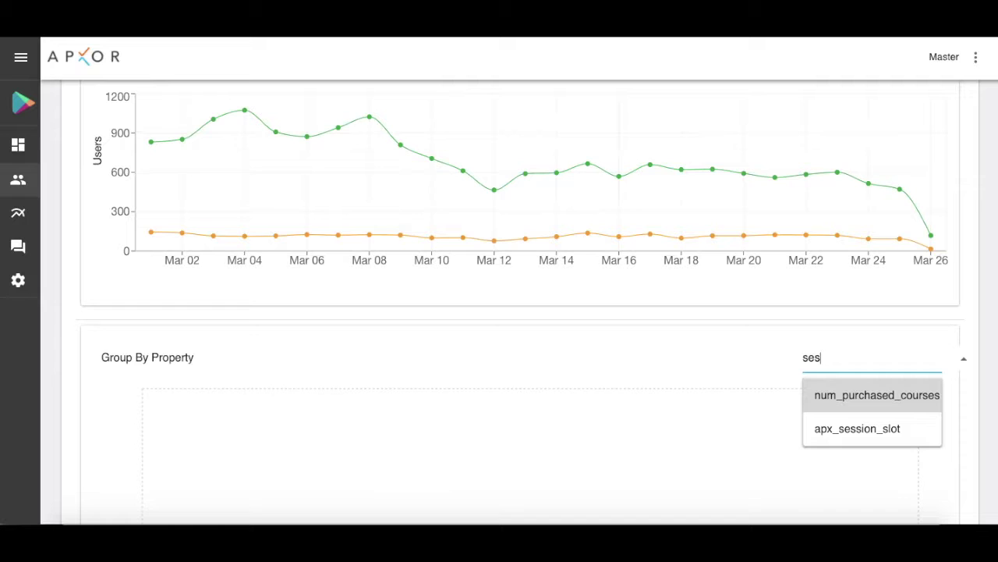
{"action": "key", "text": "Down"}
{"action": "key", "text": "Return"}
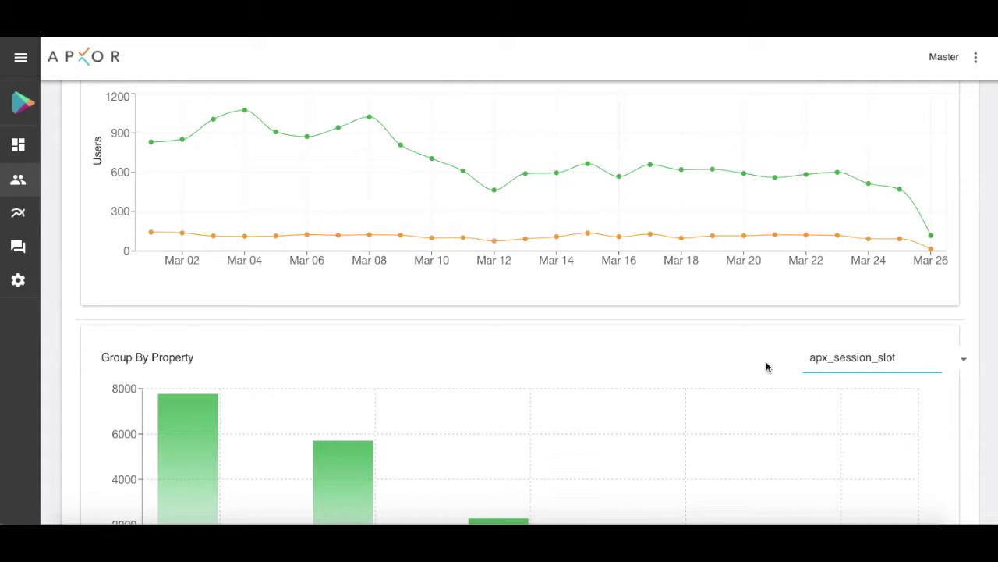
{"action": "scroll", "coordinate": [628, 393], "scroll_direction": "down", "scroll_amount": 2}
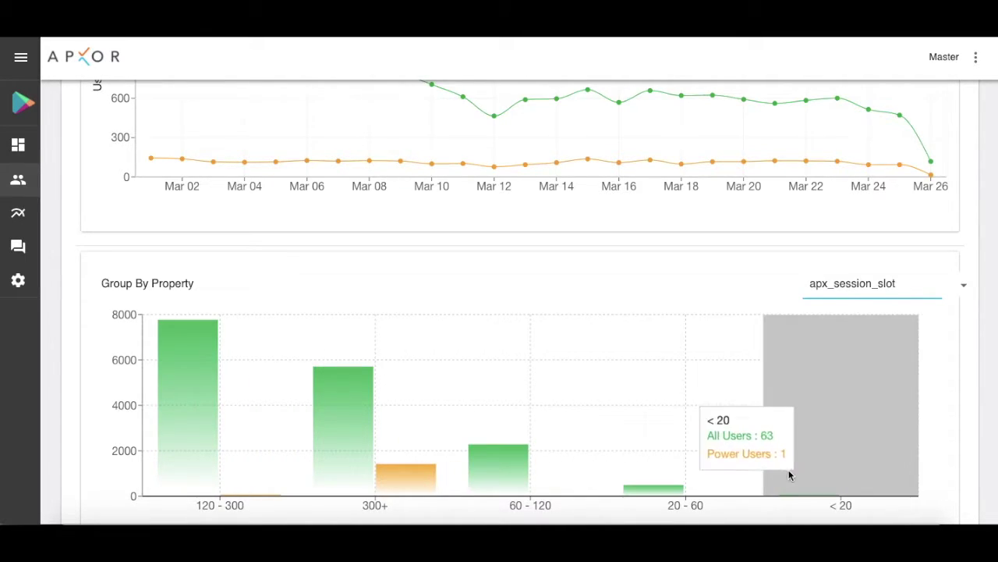
{"action": "scroll", "coordinate": [795, 470], "scroll_direction": "down", "scroll_amount": 1}
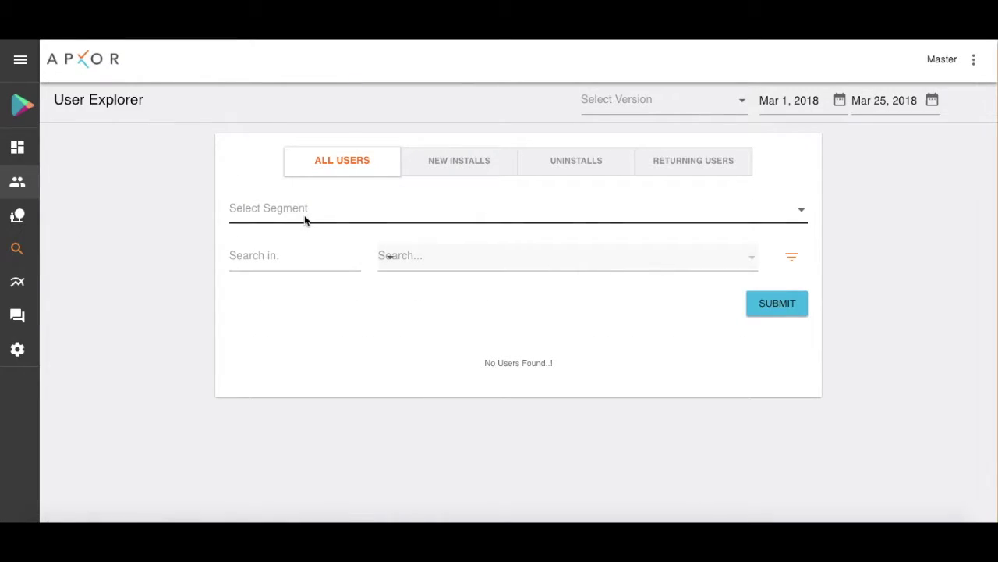
- Retrieve the users belonging to the Power Users segment in User Explorer
{"action": "left_click", "coordinate": [304, 220]}
{"action": "scroll", "coordinate": [347, 309], "scroll_direction": "down", "scroll_amount": 8}
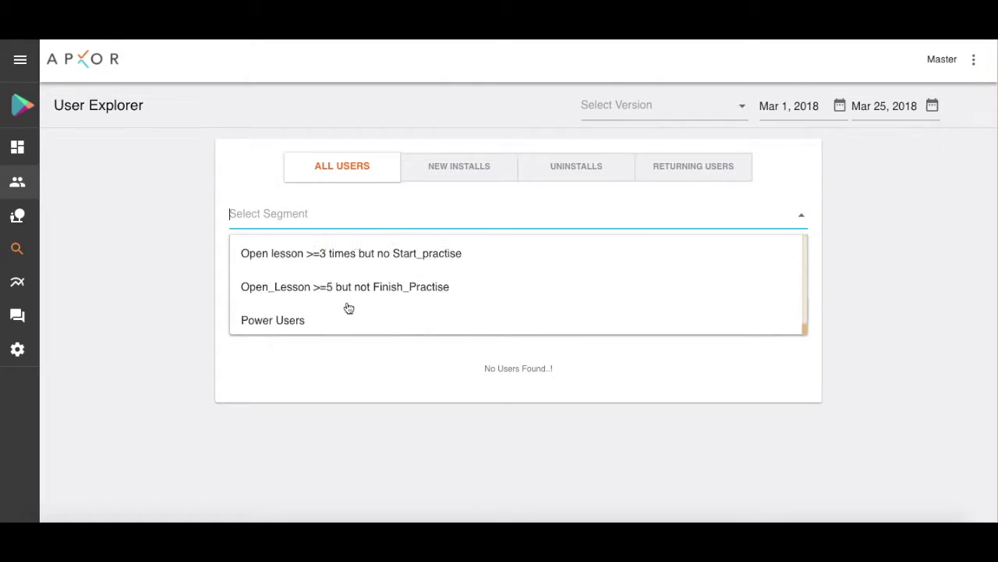
{"action": "left_click", "coordinate": [297, 312]}
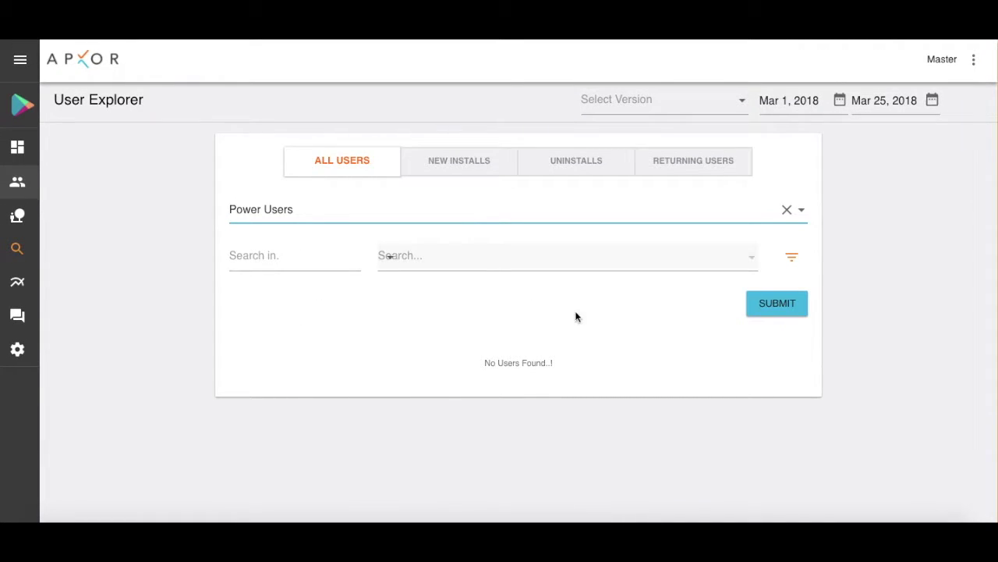
{"action": "left_click", "coordinate": [792, 312]}
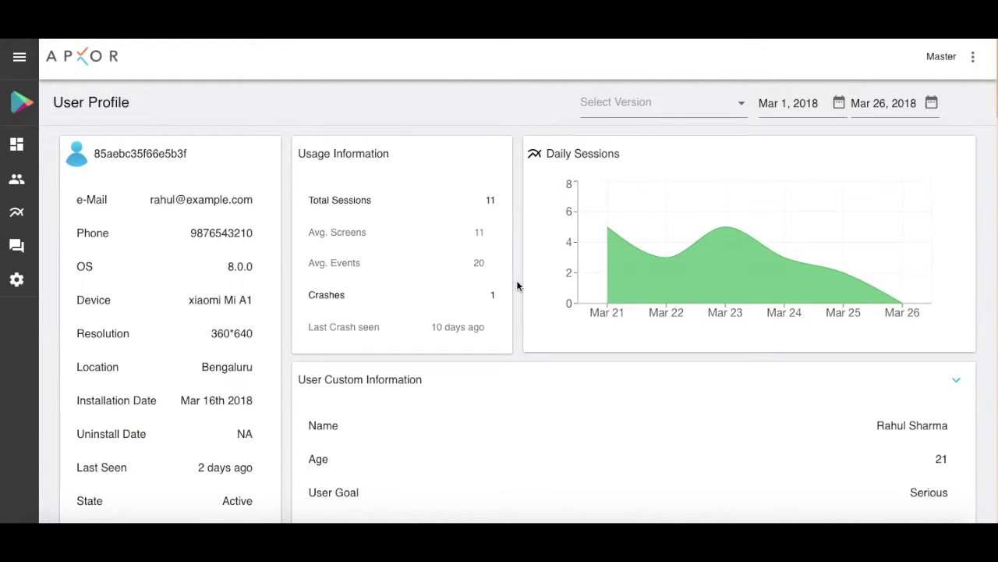
- Open the first session from the user's profile and examine its event timeline down to the crash entry
{"action": "scroll", "coordinate": [516, 286], "scroll_direction": "down", "scroll_amount": 3}
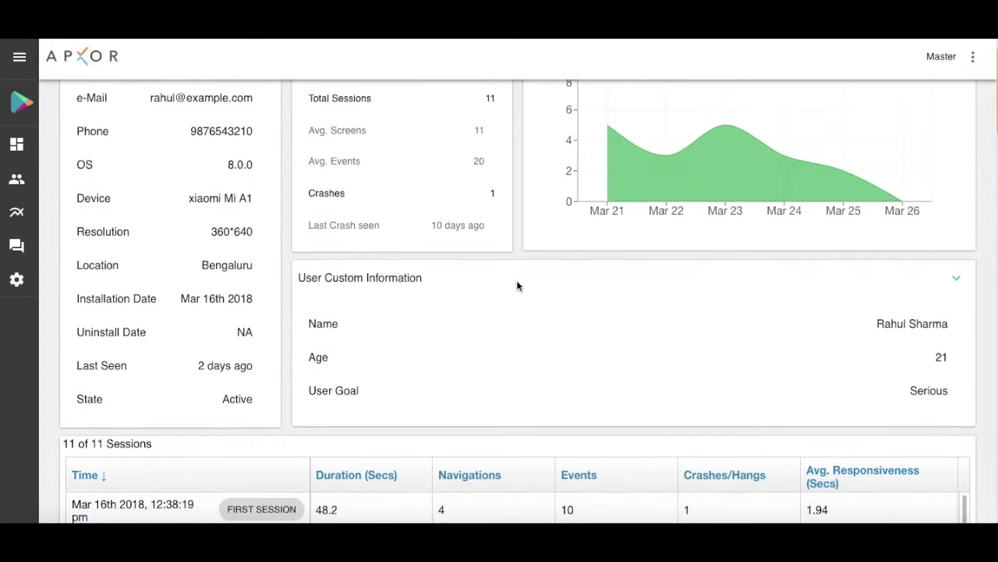
{"action": "scroll", "coordinate": [516, 286], "scroll_direction": "down", "scroll_amount": 5}
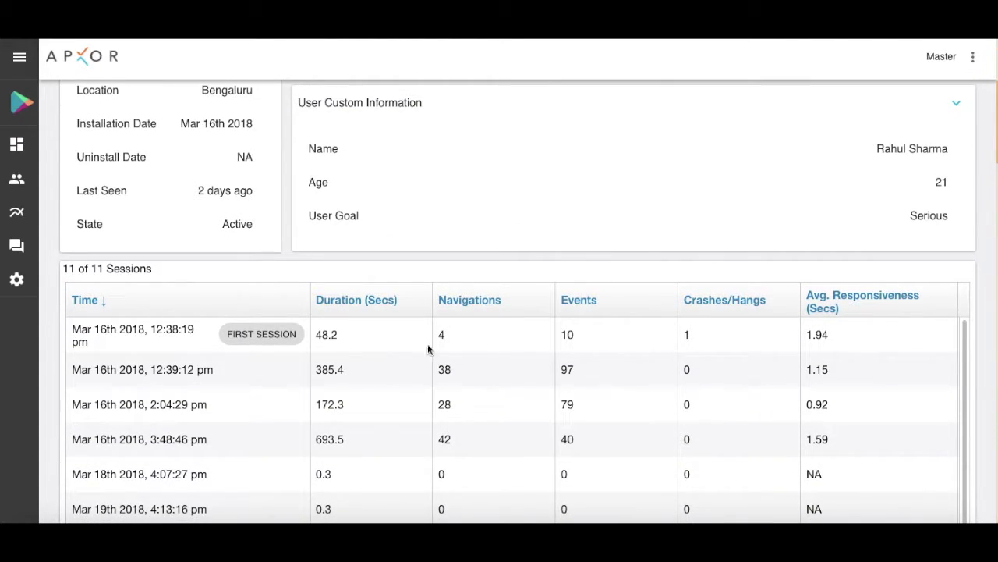
{"action": "left_click", "coordinate": [175, 331]}
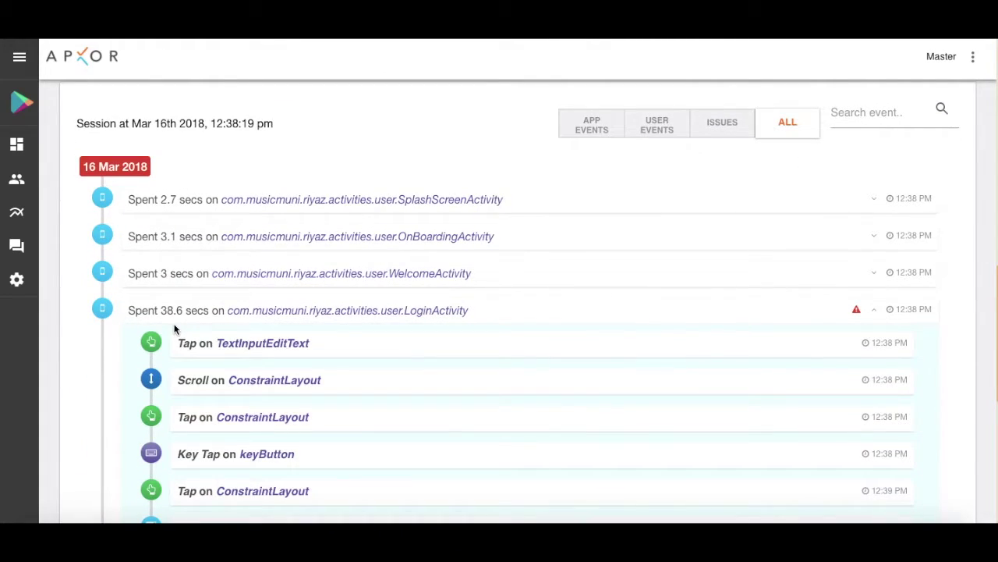
{"action": "scroll", "coordinate": [540, 335], "scroll_direction": "down", "scroll_amount": 2}
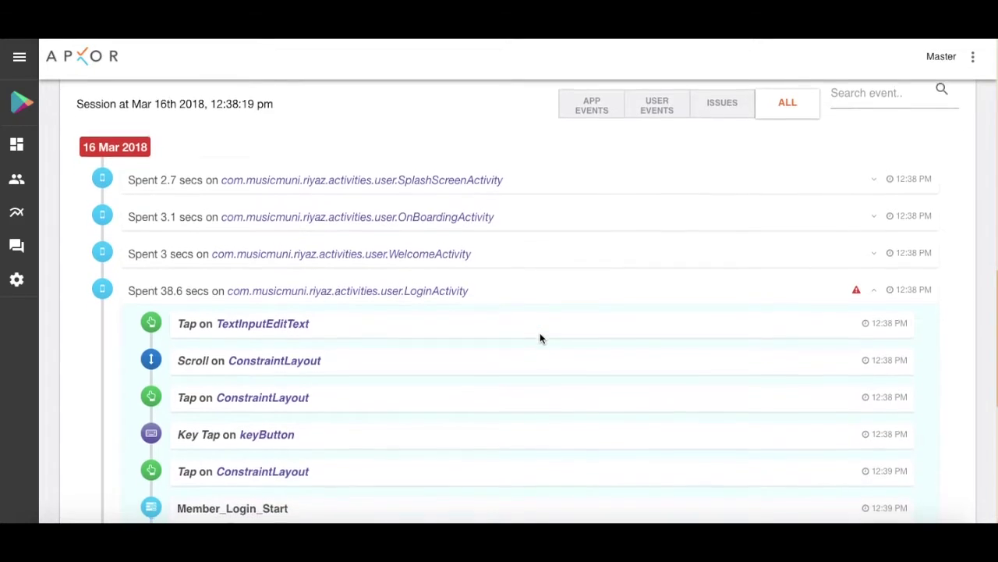
{"action": "scroll", "coordinate": [540, 338], "scroll_direction": "down", "scroll_amount": 3}
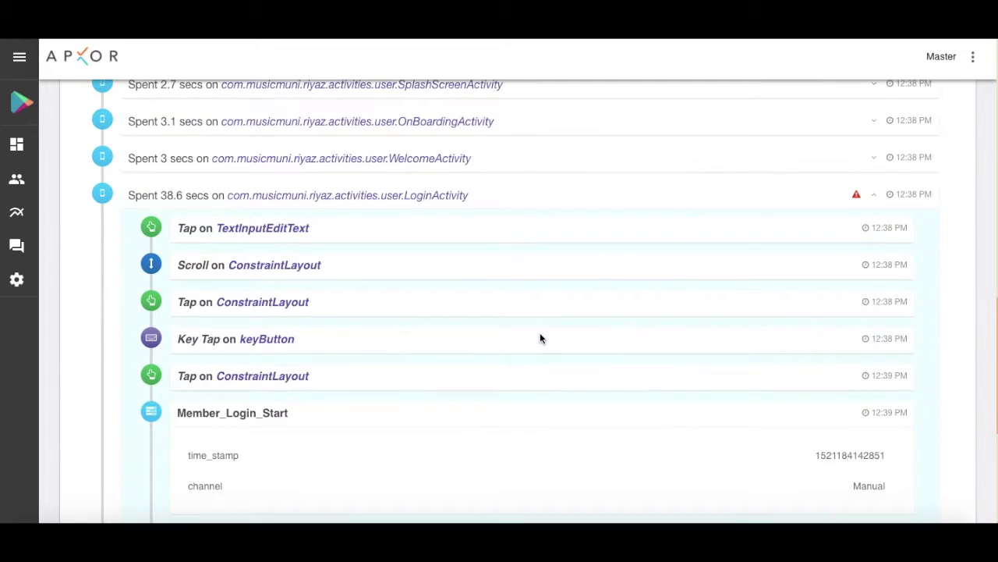
{"action": "scroll", "coordinate": [539, 338], "scroll_direction": "down", "scroll_amount": 1}
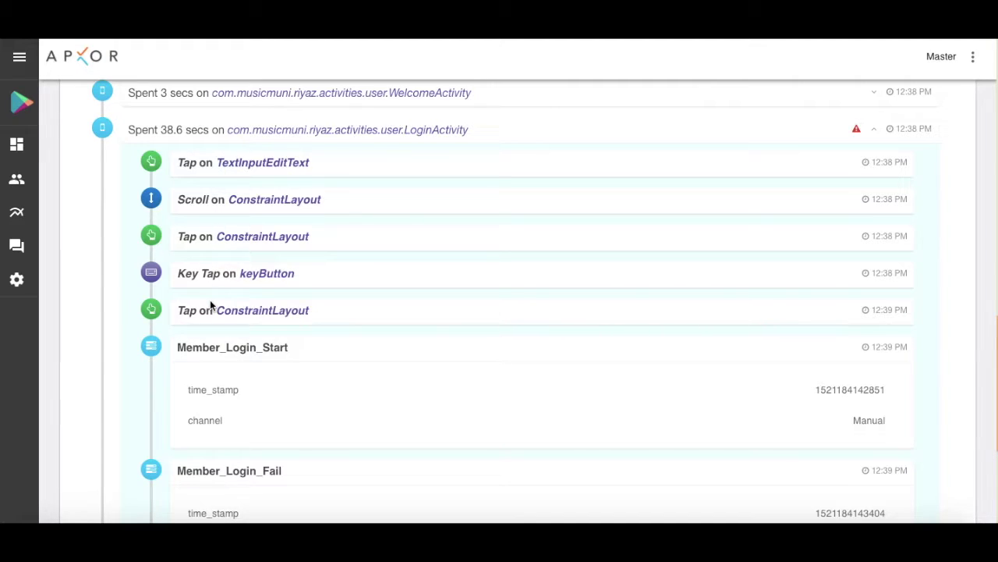
{"action": "scroll", "coordinate": [209, 304], "scroll_direction": "down", "scroll_amount": 7}
{"action": "scroll", "coordinate": [210, 304], "scroll_direction": "down", "scroll_amount": 2}
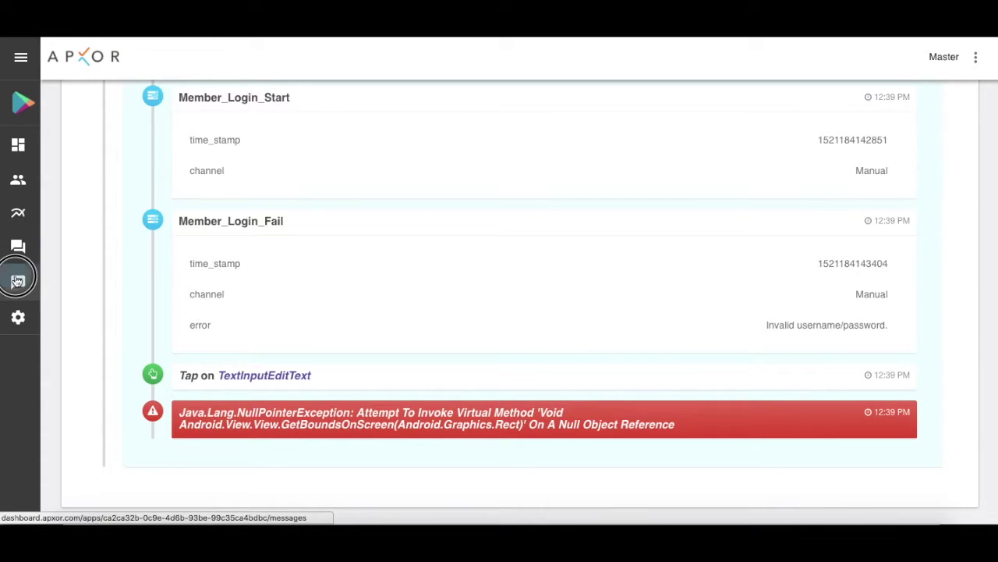
- Go to the in-app messages list and start creating a new message
{"action": "left_click", "coordinate": [18, 282]}
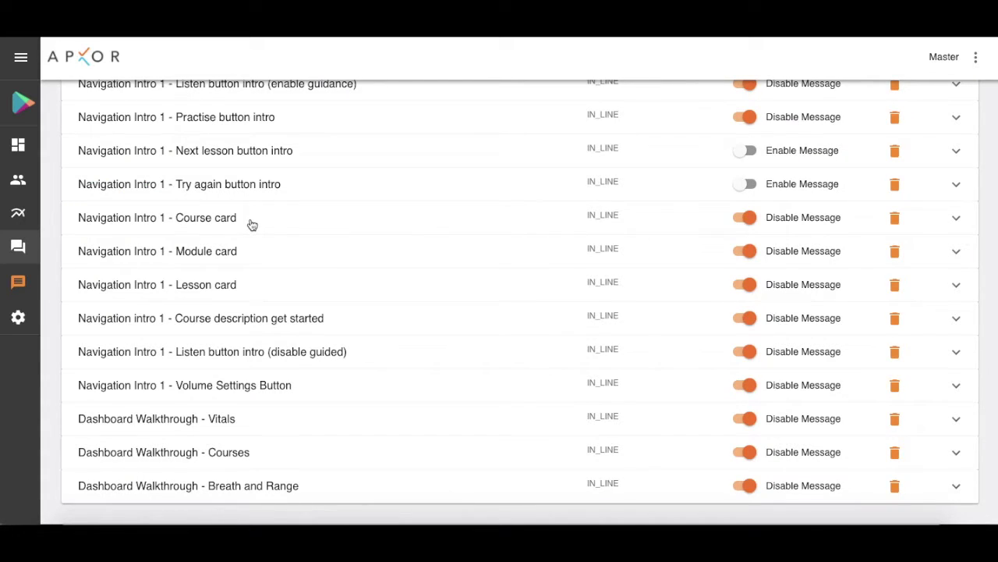
{"action": "scroll", "coordinate": [252, 223], "scroll_direction": "up", "scroll_amount": 3}
{"action": "left_click", "coordinate": [176, 188]}
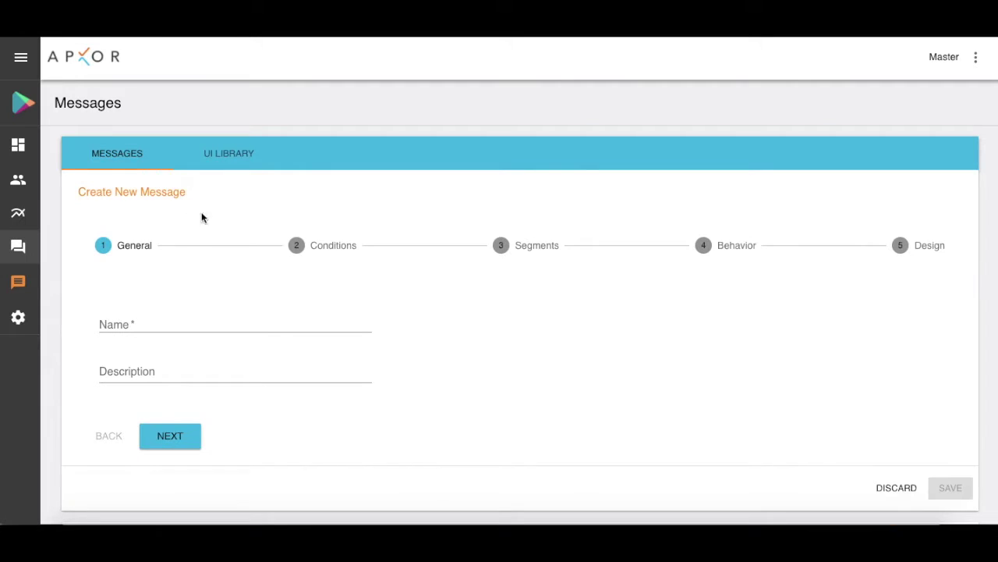
- In the new message's Segments stage, target First Time Users and expand the User Properties and Session Properties filters
{"action": "left_click", "coordinate": [502, 251]}
{"action": "left_click", "coordinate": [211, 320]}
{"action": "left_click", "coordinate": [220, 286]}
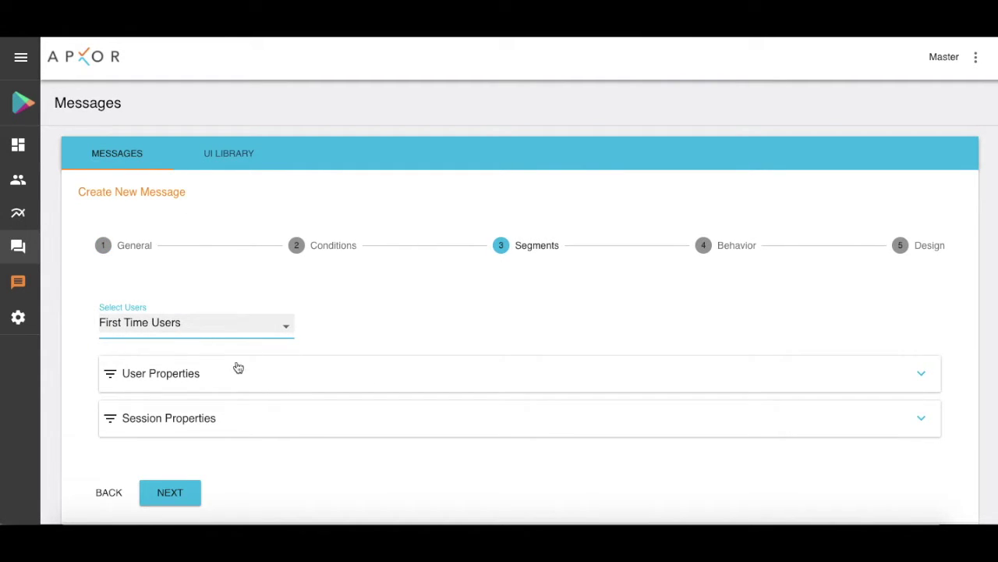
{"action": "left_click", "coordinate": [200, 373]}
{"action": "left_click", "coordinate": [274, 458]}
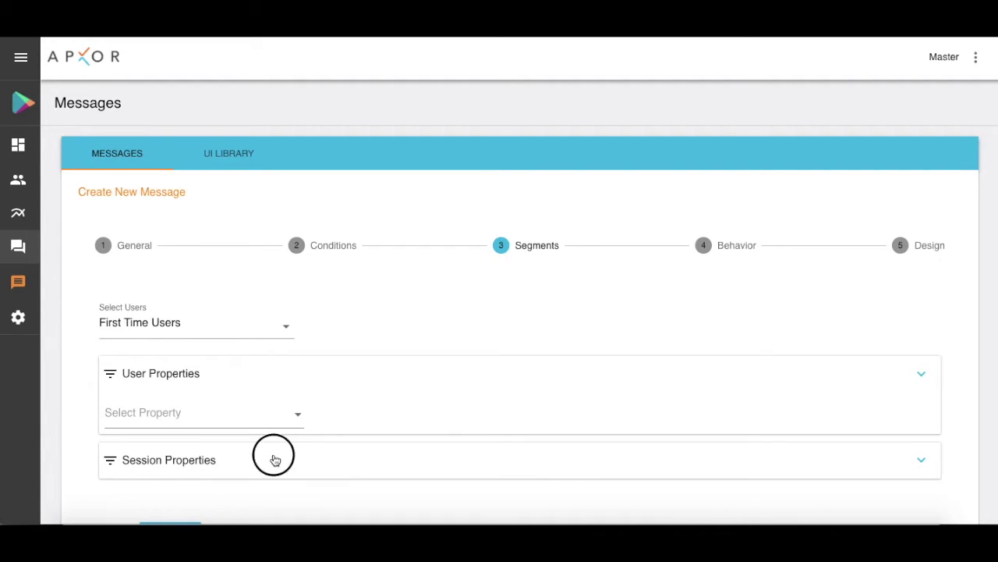
{"action": "scroll", "coordinate": [291, 448], "scroll_direction": "down", "scroll_amount": 2}
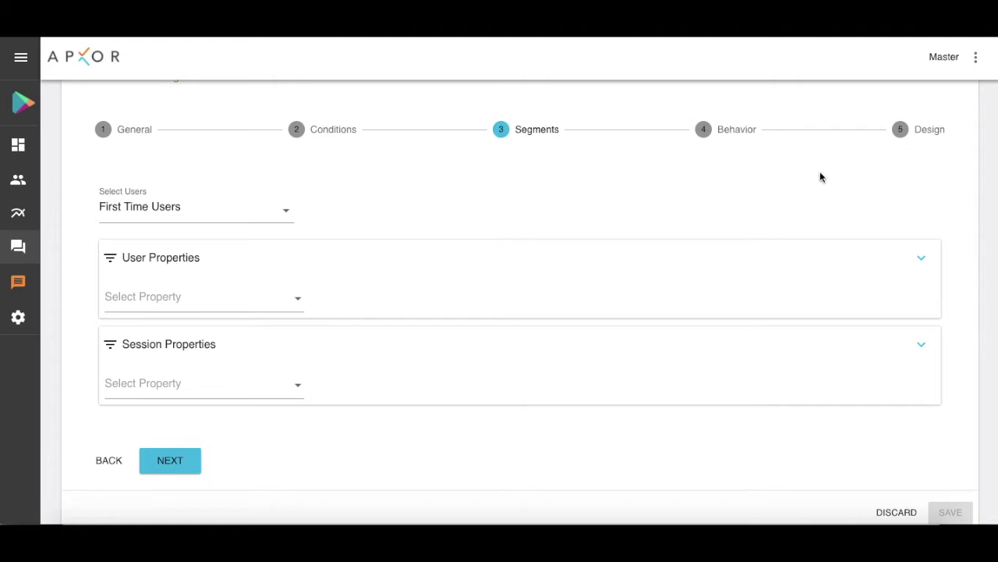
- Return to the Segments page and look over its property distributions and segment comparison for Signup Success users
{"action": "left_click", "coordinate": [21, 180]}
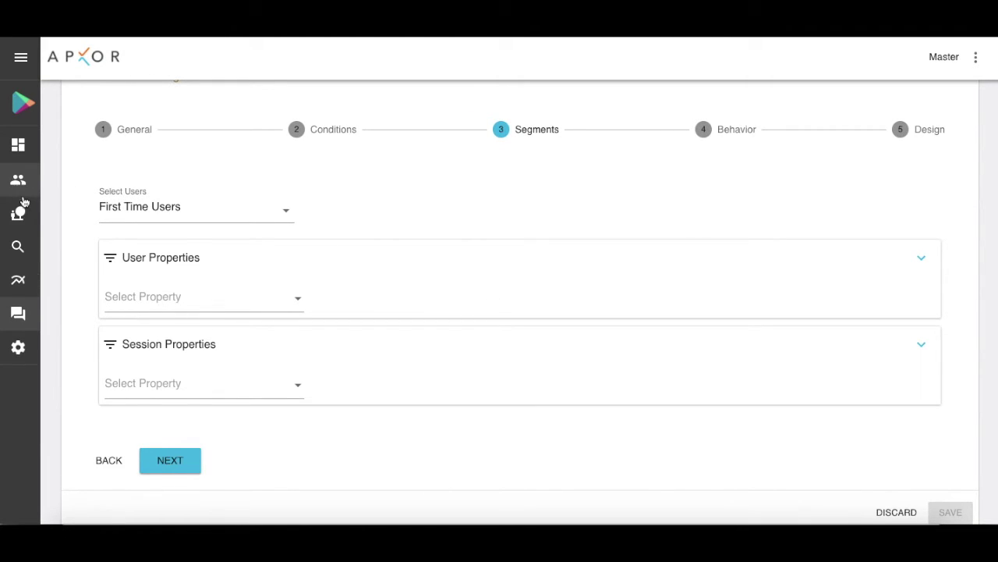
{"action": "left_click", "coordinate": [19, 211]}
{"action": "scroll", "coordinate": [512, 223], "scroll_direction": "down", "scroll_amount": 3}
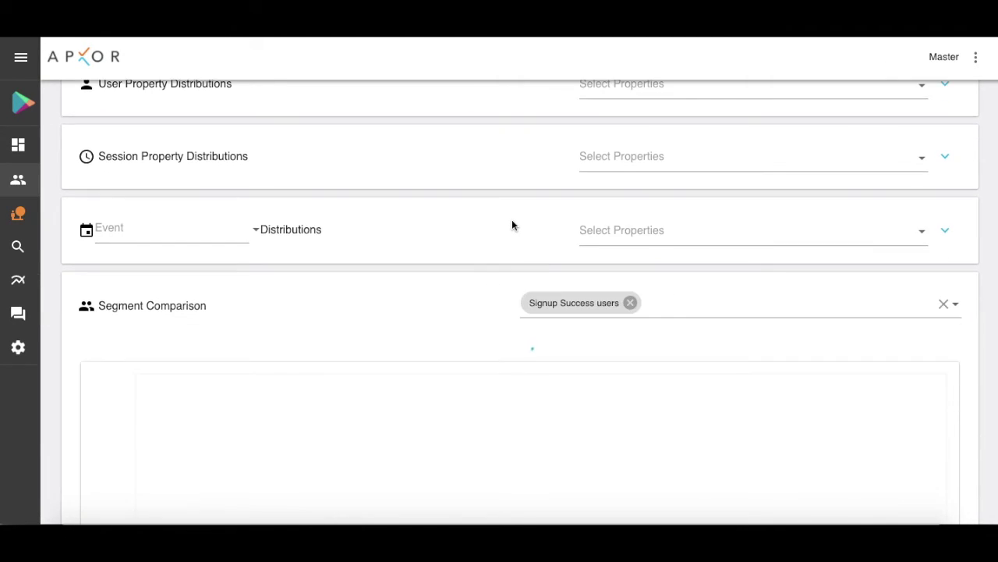
{"action": "scroll", "coordinate": [511, 226], "scroll_direction": "up", "scroll_amount": 4}
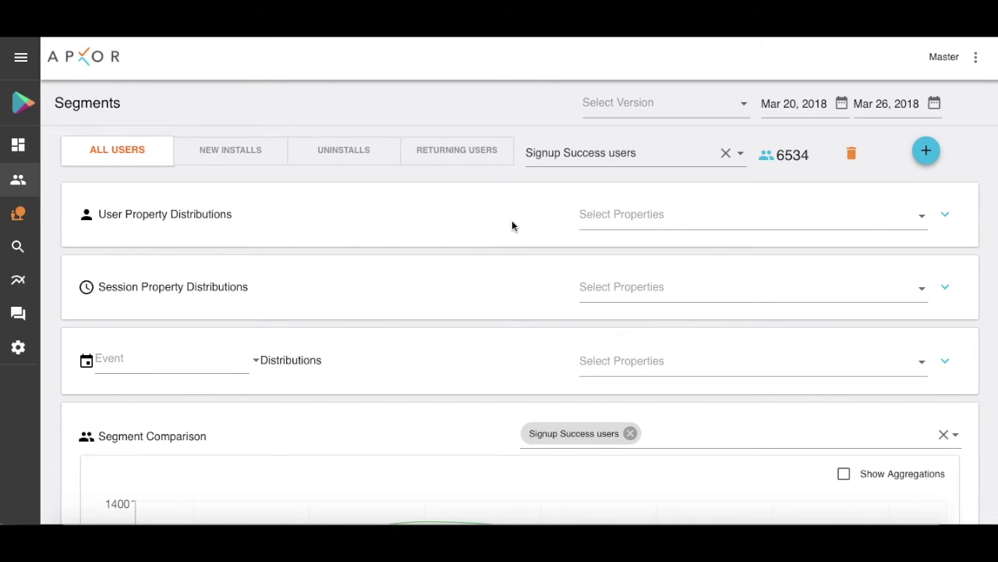